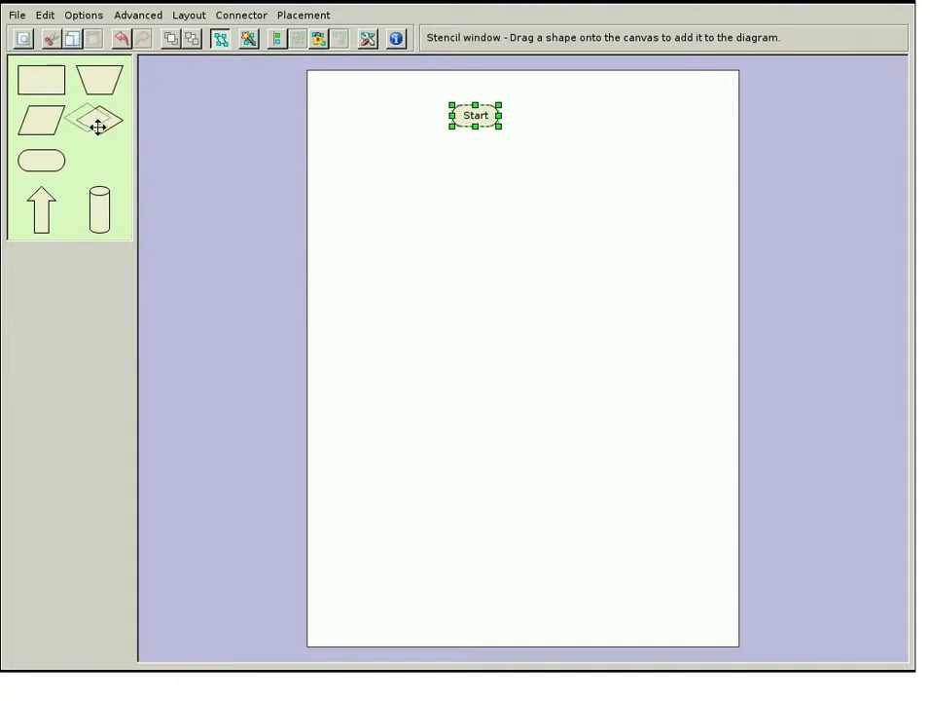
Add a "Did he say it?" decision diamond below Start, with connected "Maybe not" and "Definitely" process boxes on either side
left_click(435, 201)
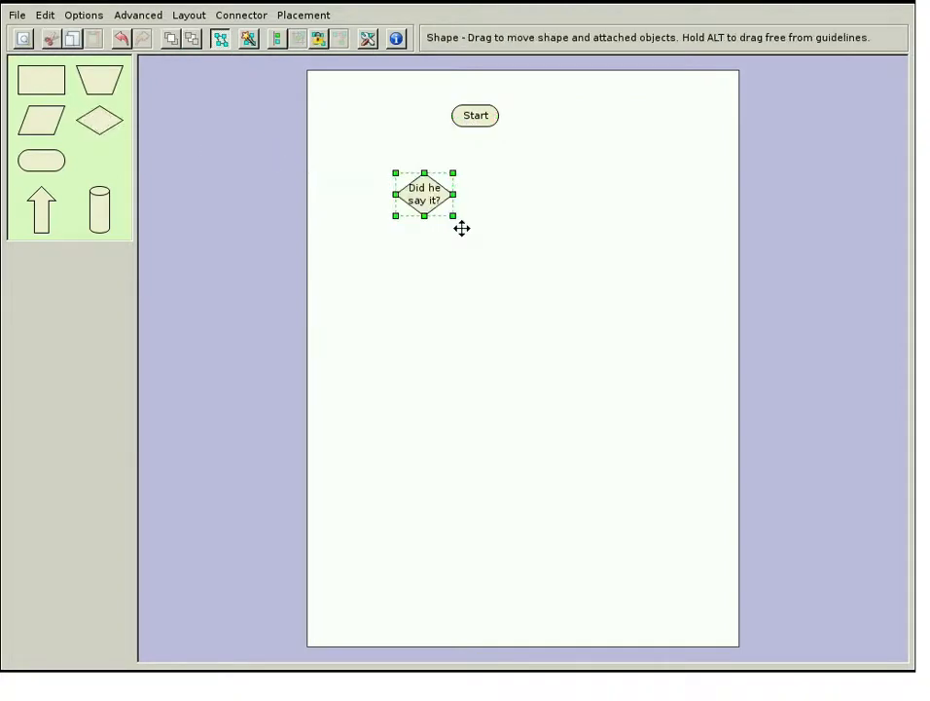
left_click_drag(55, 91, 456, 198)
left_click_drag(42, 82, 420, 210)
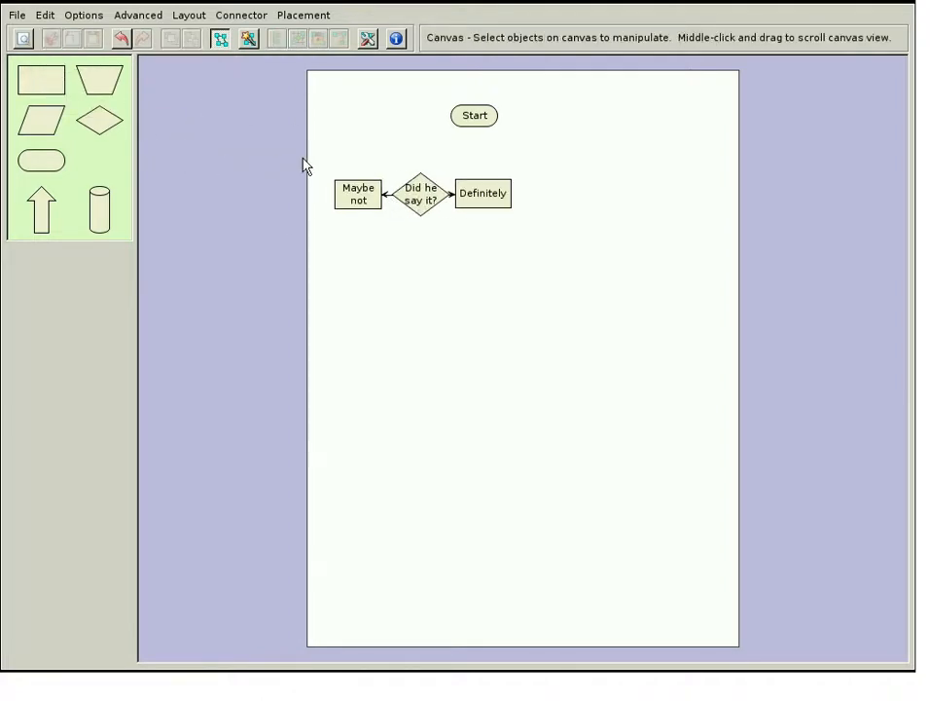
Copy the decision diamond with its two connected boxes and paste three copies lower on the page
left_click_drag(303, 162, 572, 255)
left_click(558, 260)
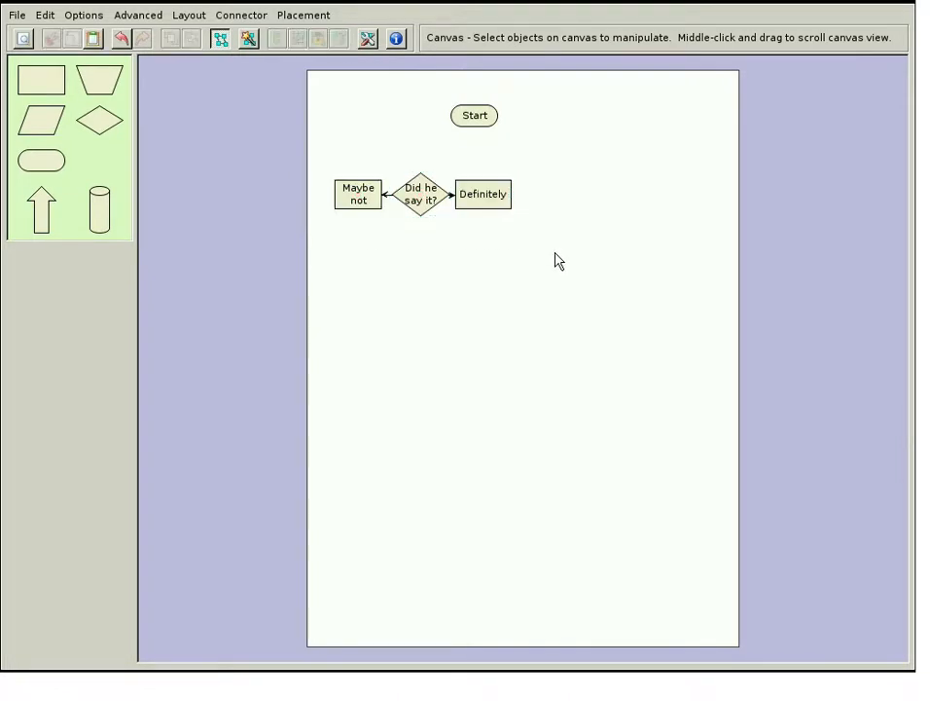
key("ctrl+v")
key("ctrl+v")
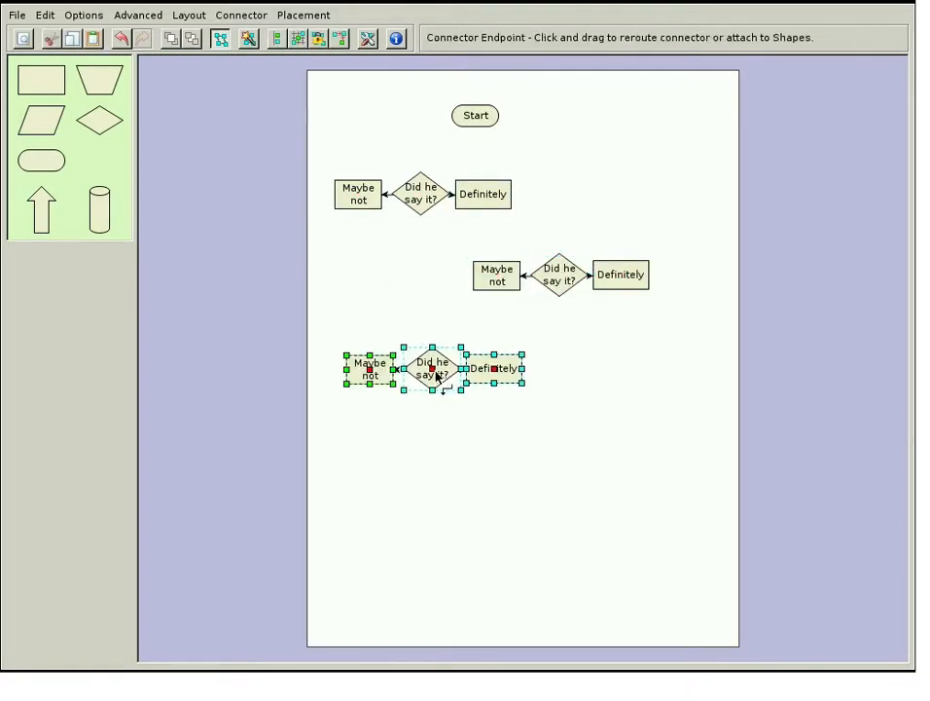
key("ctrl+v")
left_click(432, 458)
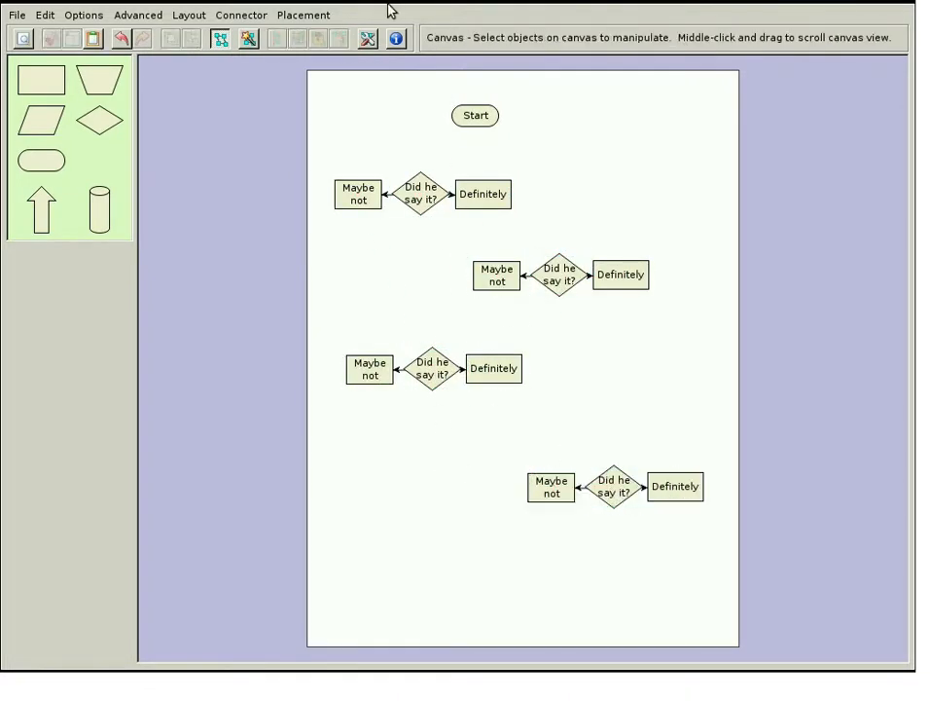
Apply the Downward Flow layout and connect each Definitely box to the next "Did he say it?" decision, chaining all four groups
left_click(367, 39)
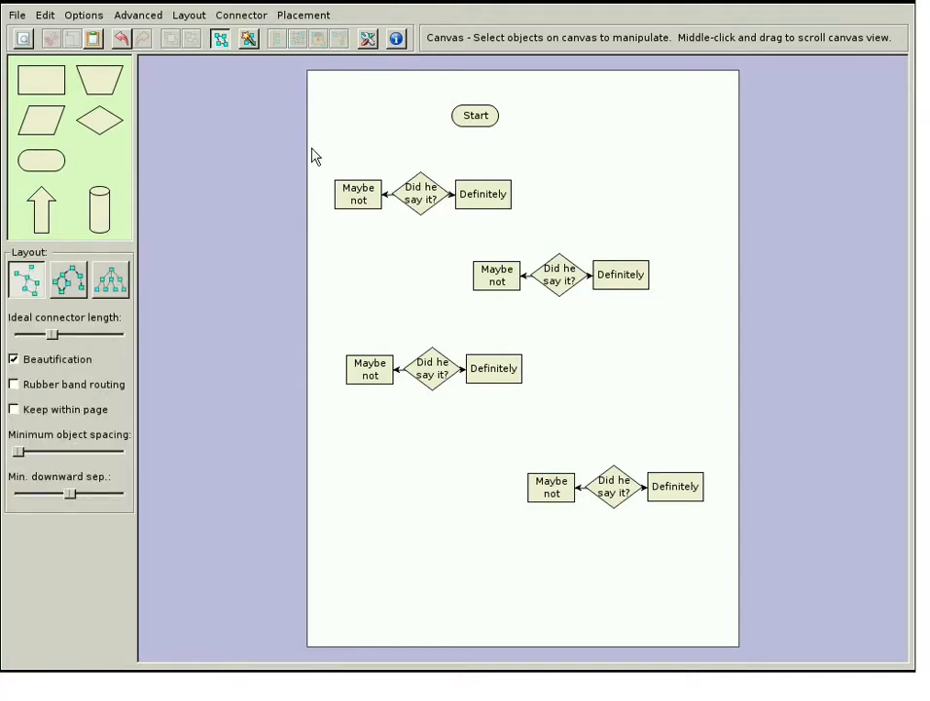
left_click(70, 284)
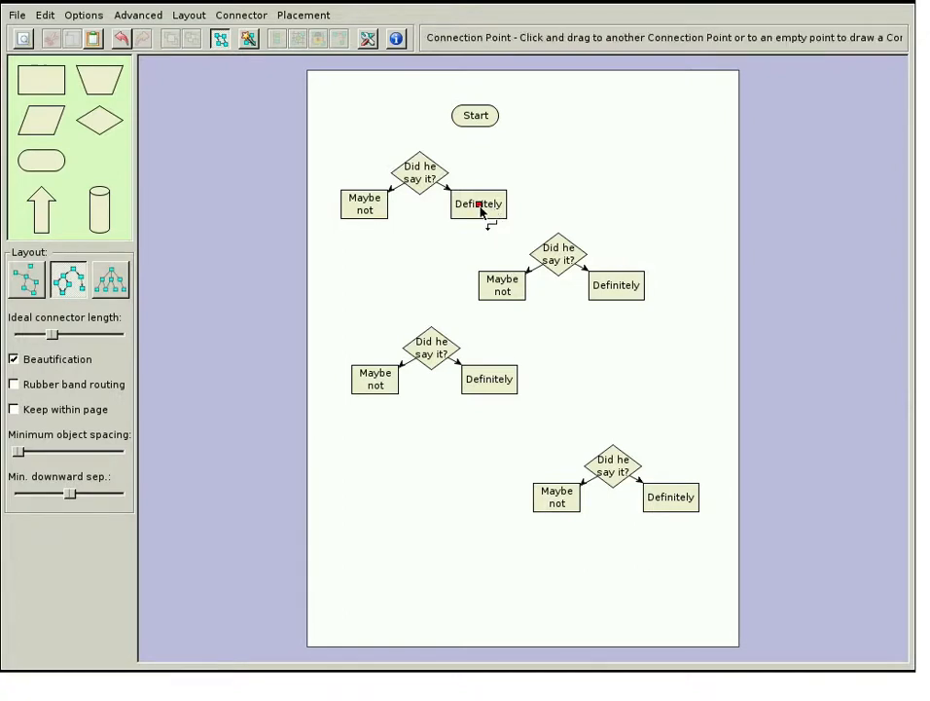
left_click_drag(560, 258, 561, 258)
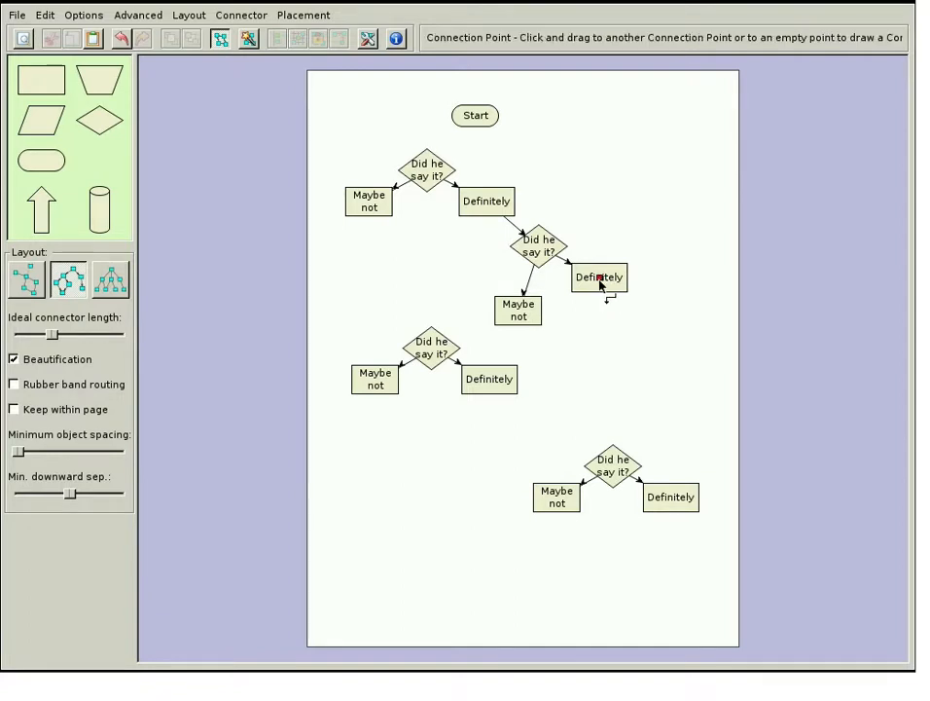
left_click_drag(453, 309, 433, 353)
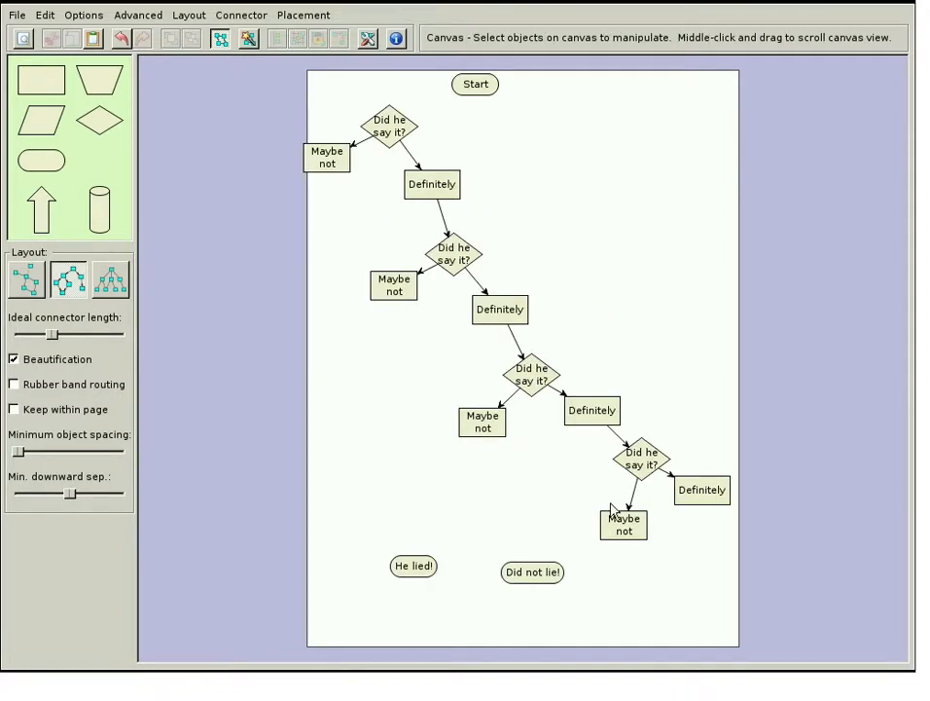
Connect all four "Maybe not" boxes to the "Did not lie!" terminator
left_click_drag(536, 576, 535, 575)
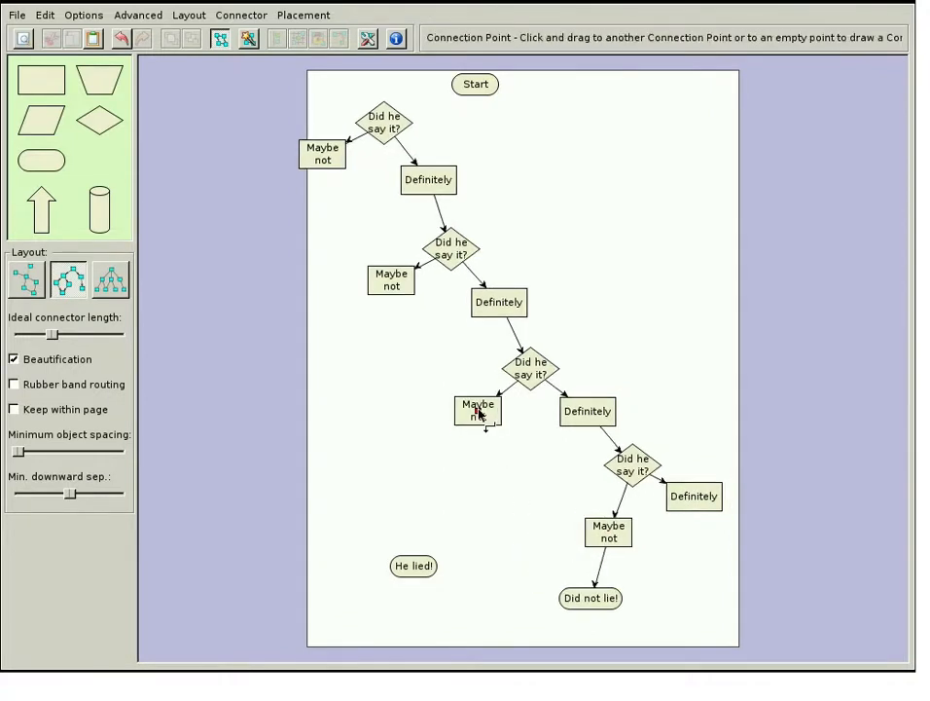
left_click_drag(497, 453, 584, 596)
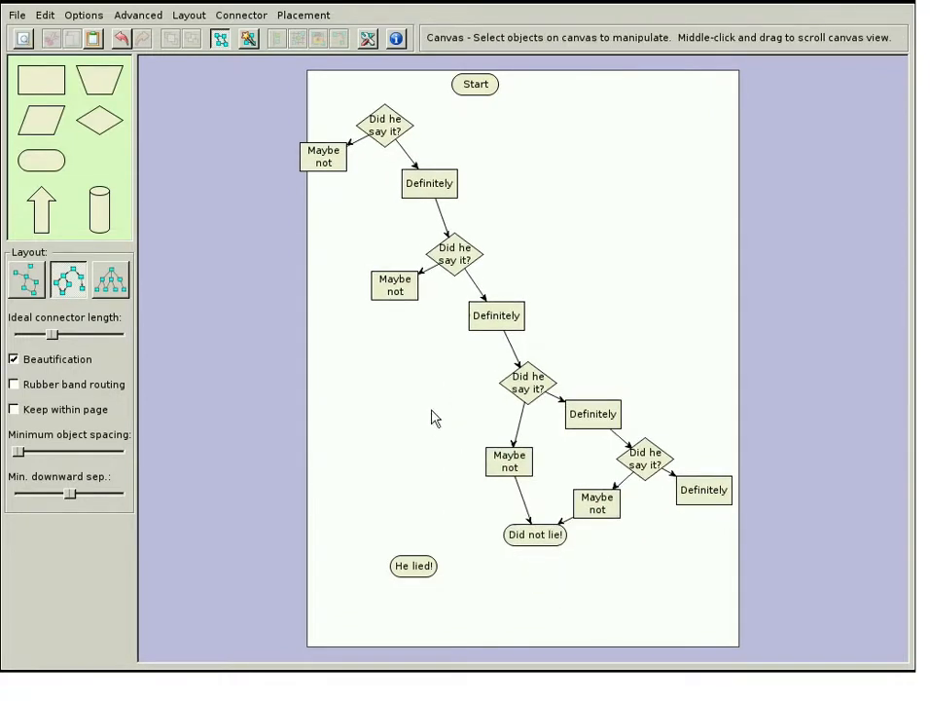
left_click_drag(443, 409, 538, 542)
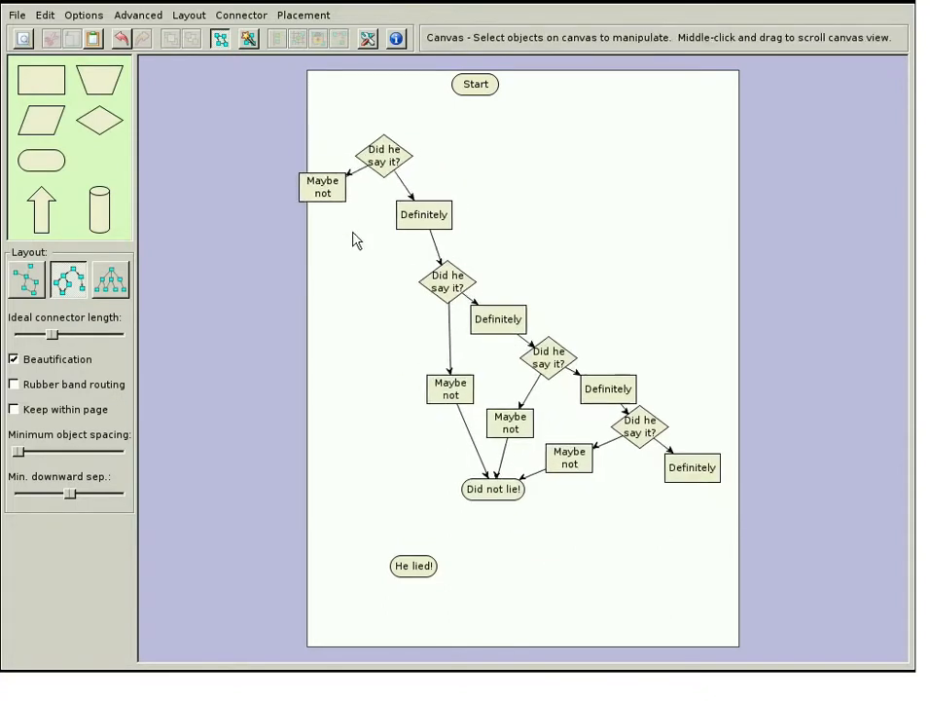
left_click_drag(370, 370, 498, 490)
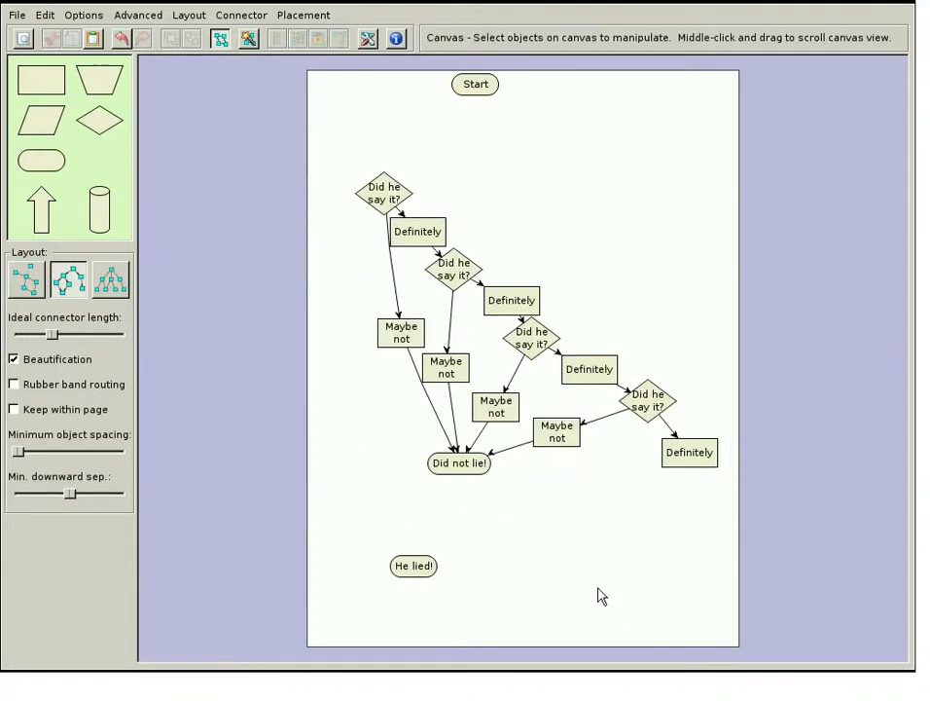
Connect the last Definitely box to the "He lied!" terminator, and connect Start to the first decision diamond
left_click_drag(693, 457, 543, 528)
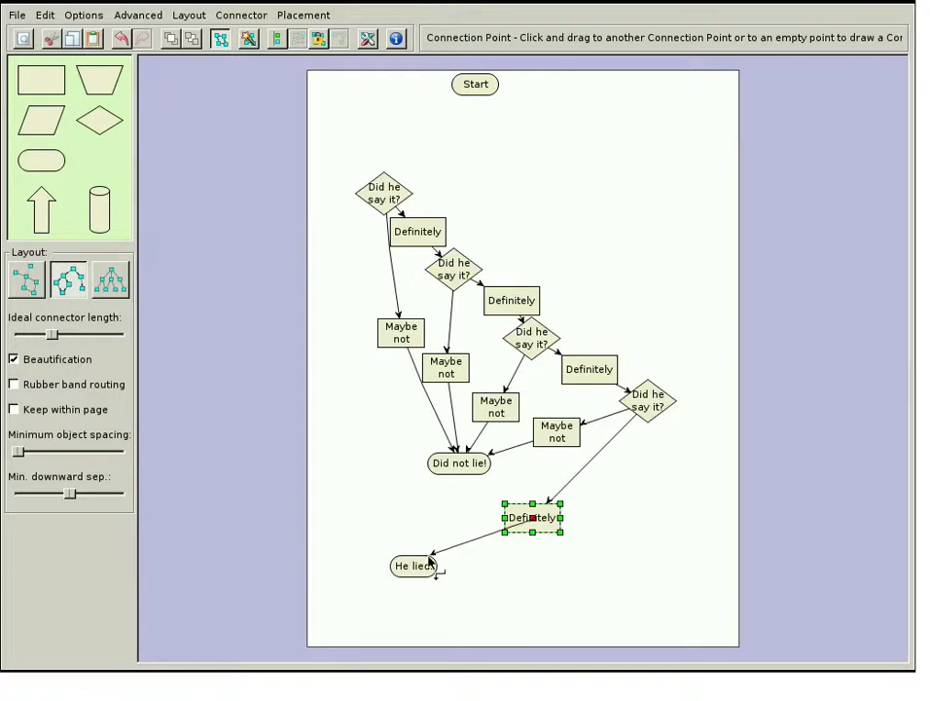
left_click_drag(412, 570, 422, 565)
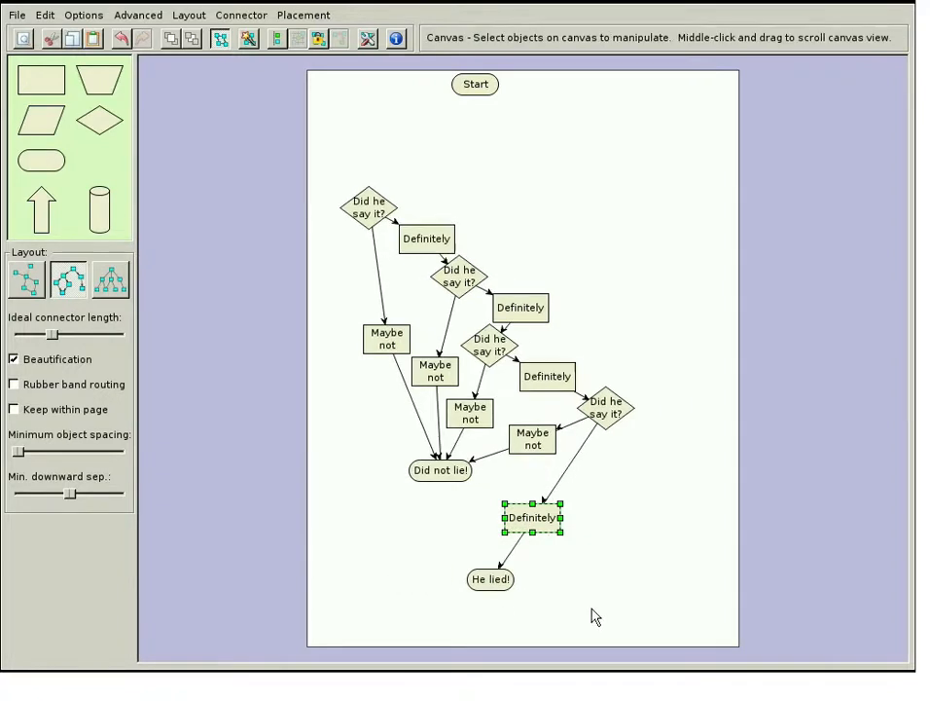
left_click_drag(474, 85, 250, 255)
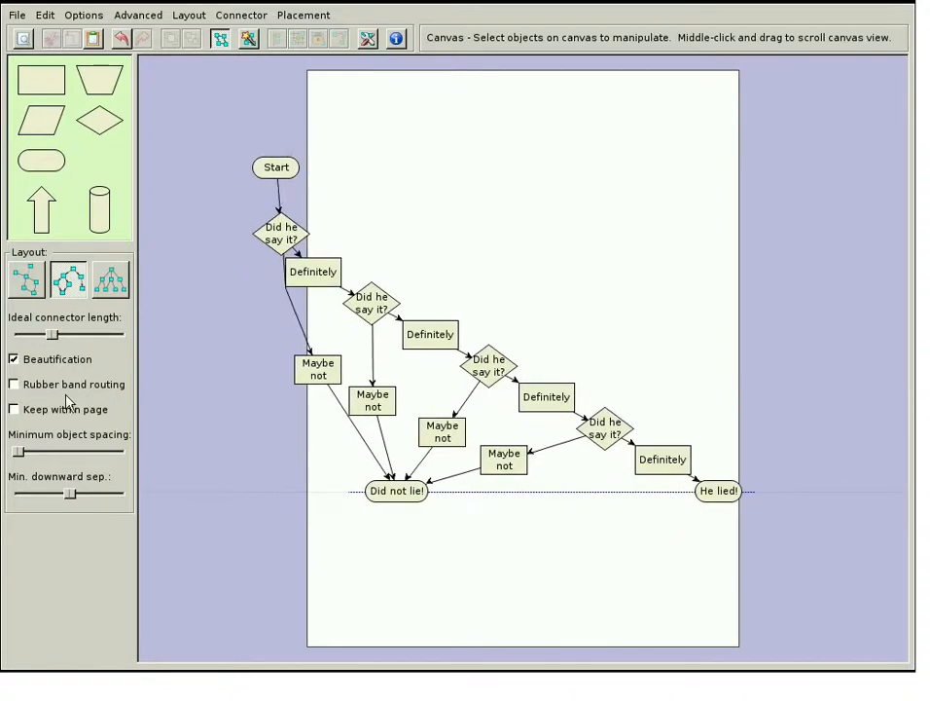
Keep the layout within the page and align Start, the decisions, the Definitely boxes and "He lied!" in one vertical column
left_click(55, 412)
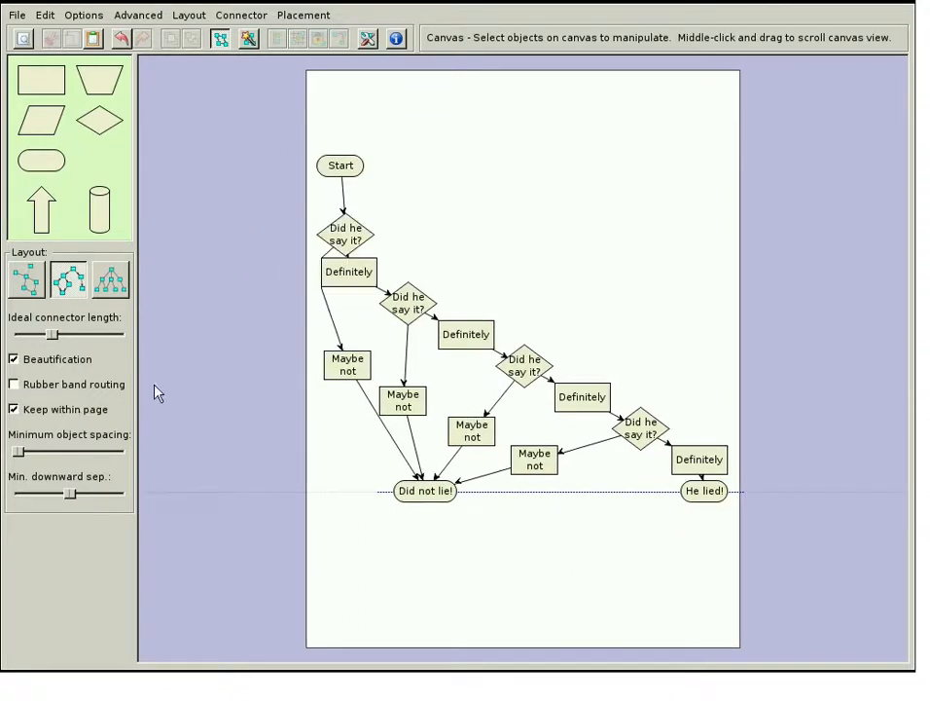
left_click_drag(288, 146, 456, 326)
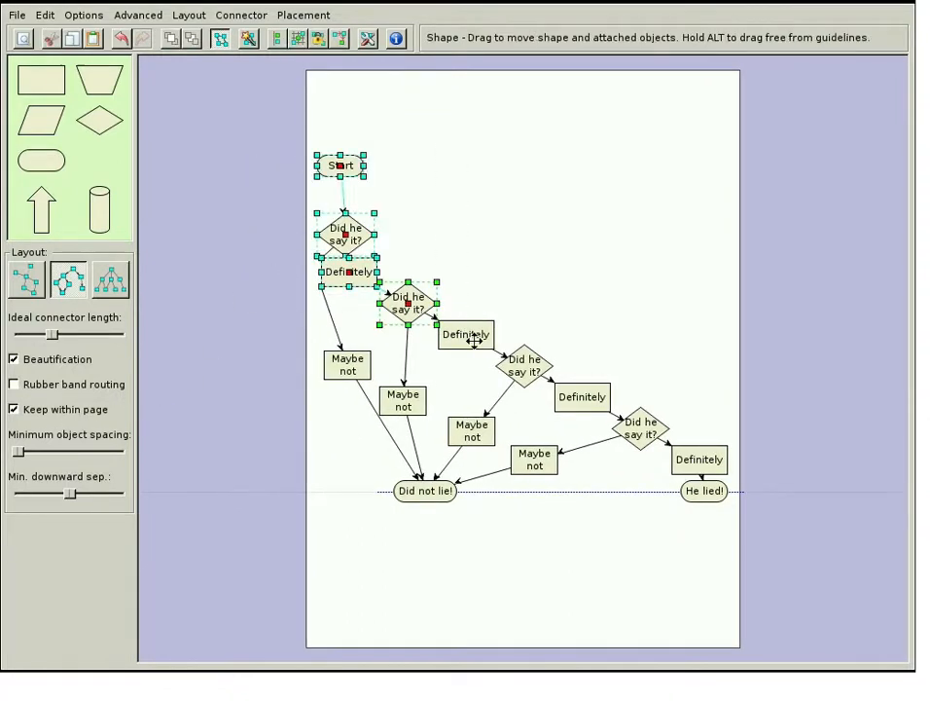
left_click_drag(410, 255, 643, 396)
left_click_drag(528, 321, 634, 376)
left_click_drag(684, 423, 794, 531)
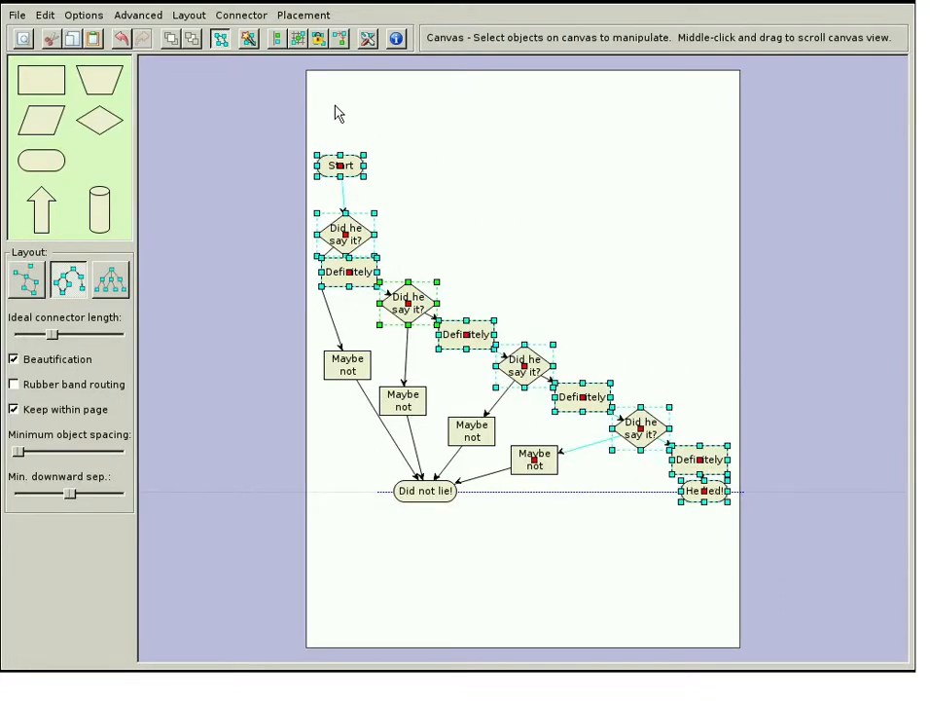
left_click(277, 39)
left_click(179, 164)
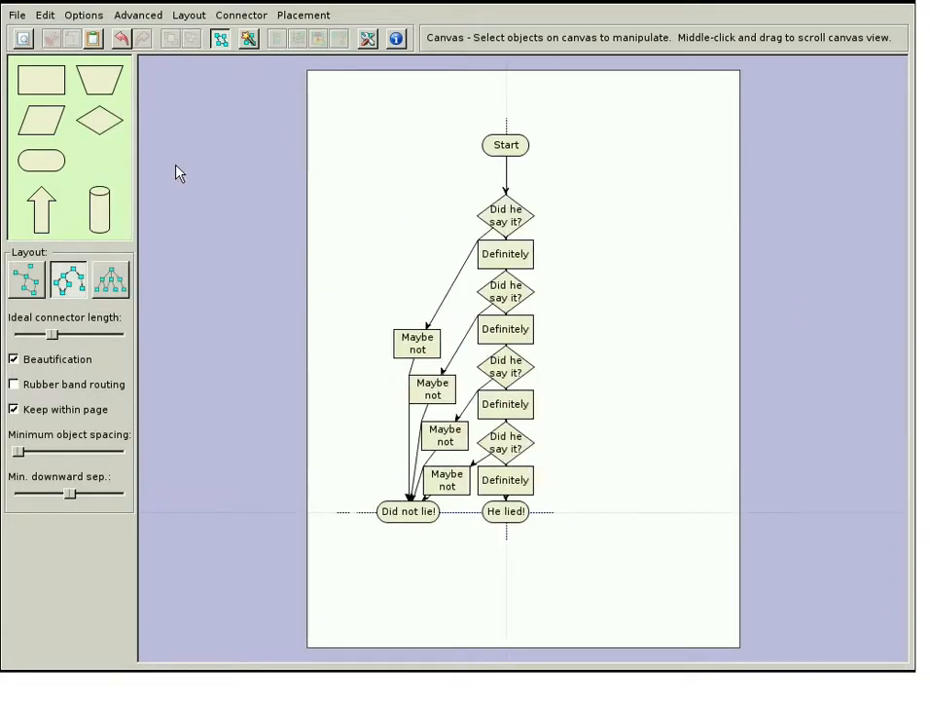
Increase the flowchart's minimum downward separation and its minimum object spacing
left_click_drag(69, 499, 87, 497)
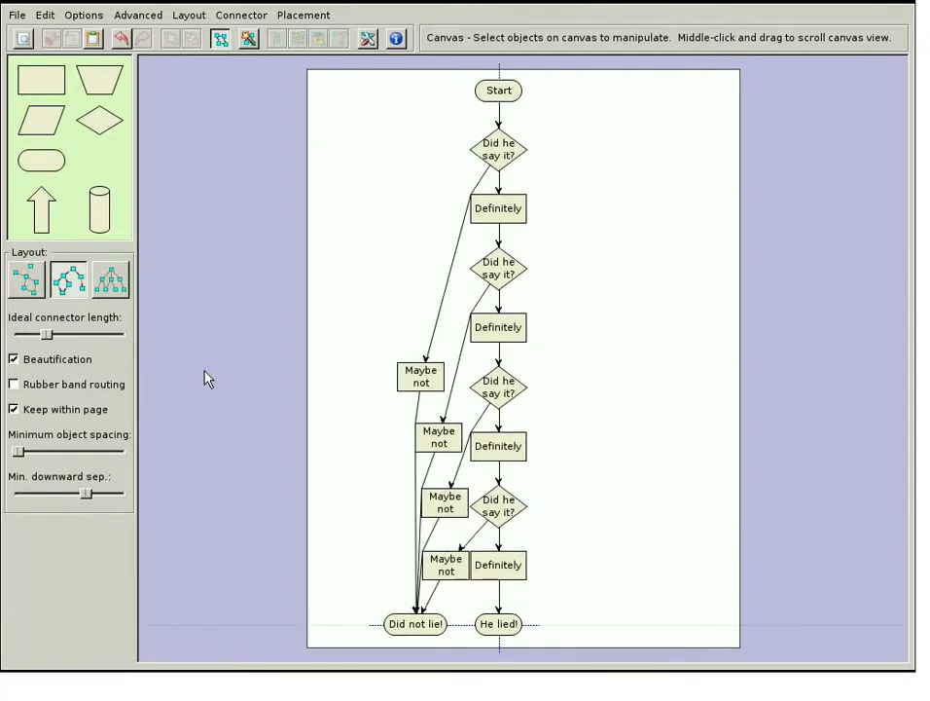
left_click_drag(20, 454, 37, 453)
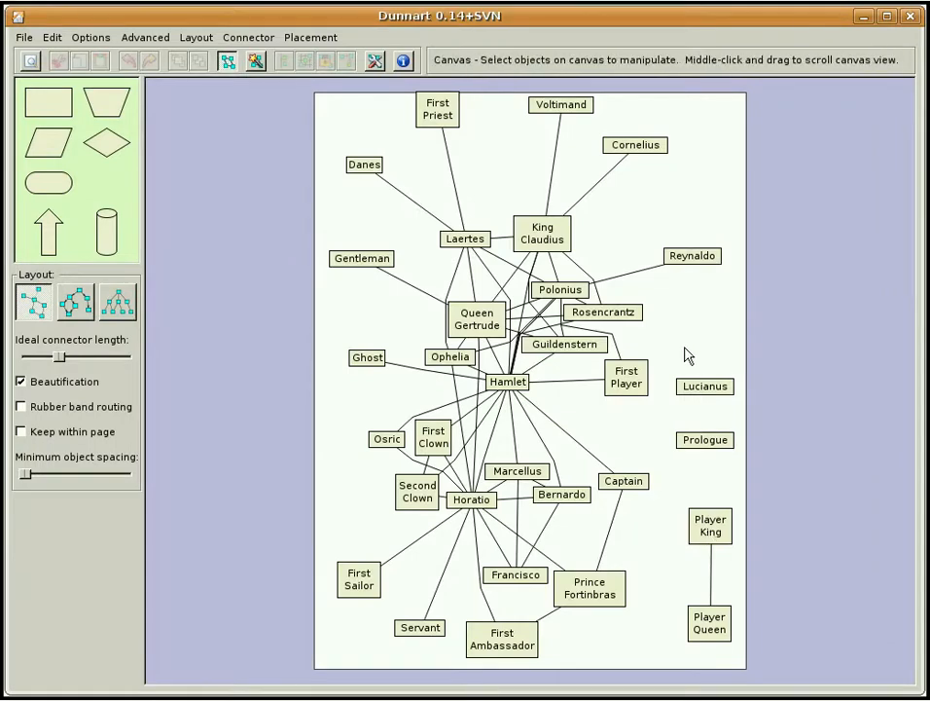
Reposition Queen Gertrude slightly in the Hamlet character network and turn off Beautification
mouse_move(496, 328)
left_mouse_down()
mouse_move(507, 348)
mouse_move(499, 340)
mouse_move(482, 349)
mouse_move(498, 343)
left_mouse_up()
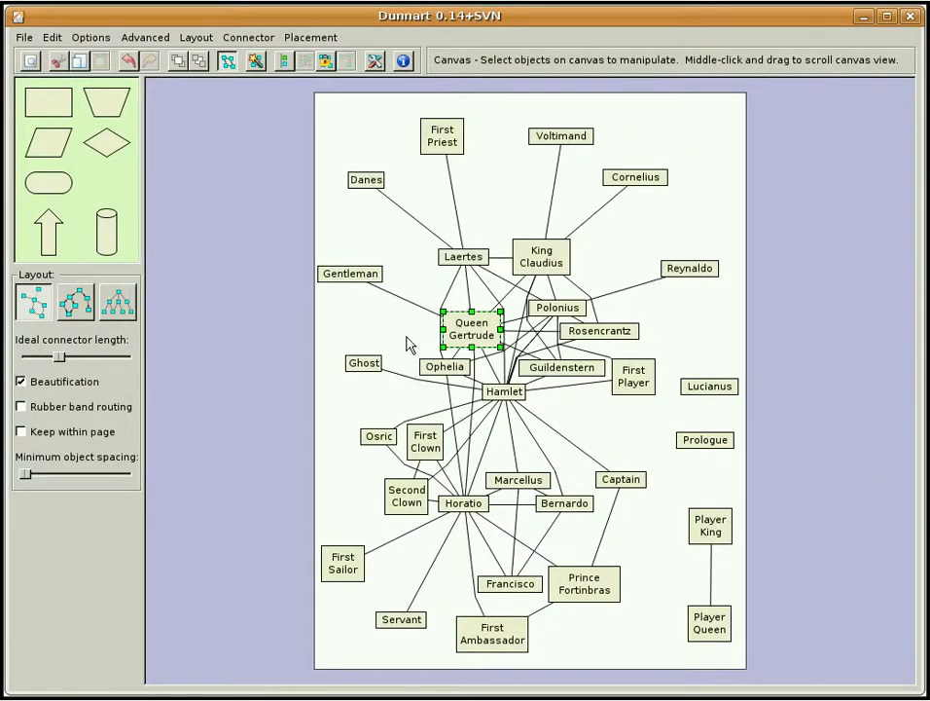
left_click(248, 365)
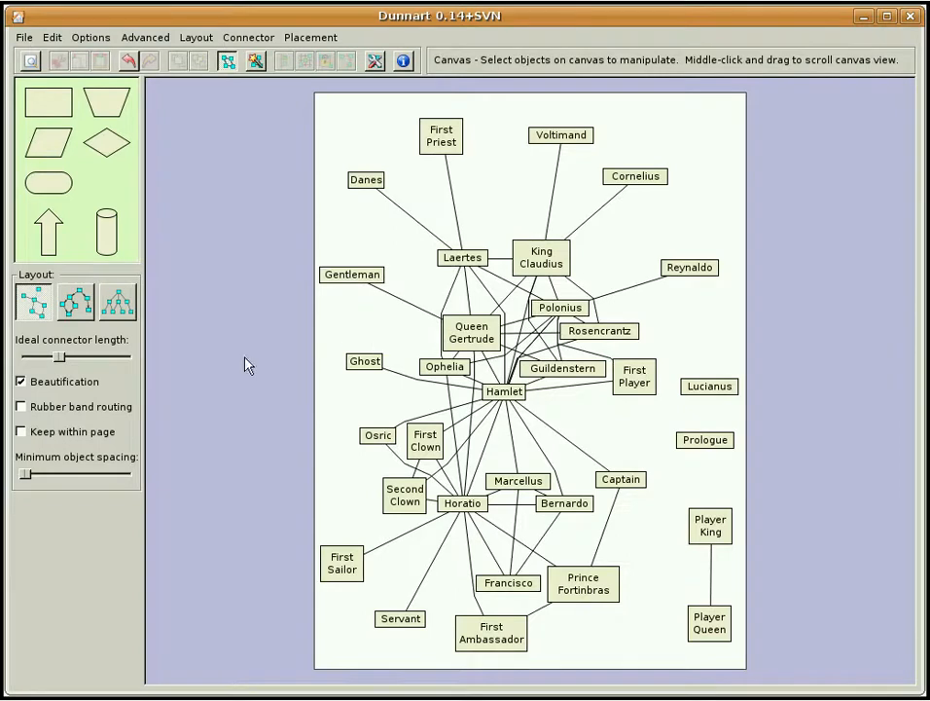
left_click(78, 384)
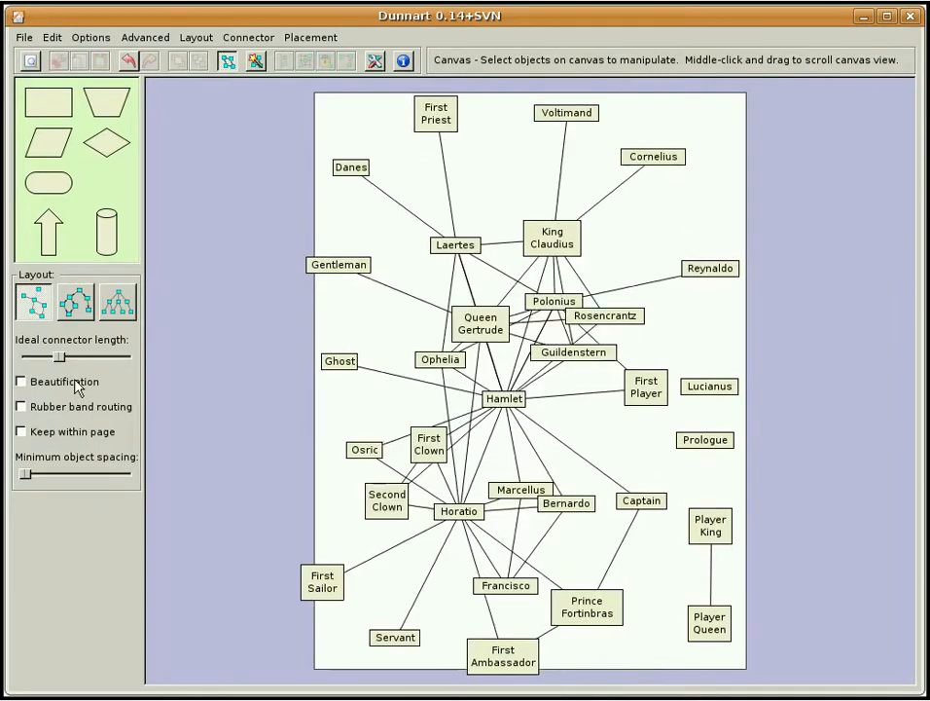
Change the page to landscape and move Lucianus, Prologue, Player King and Player Queen to the page's right edge
right_click(679, 353)
left_click(697, 407)
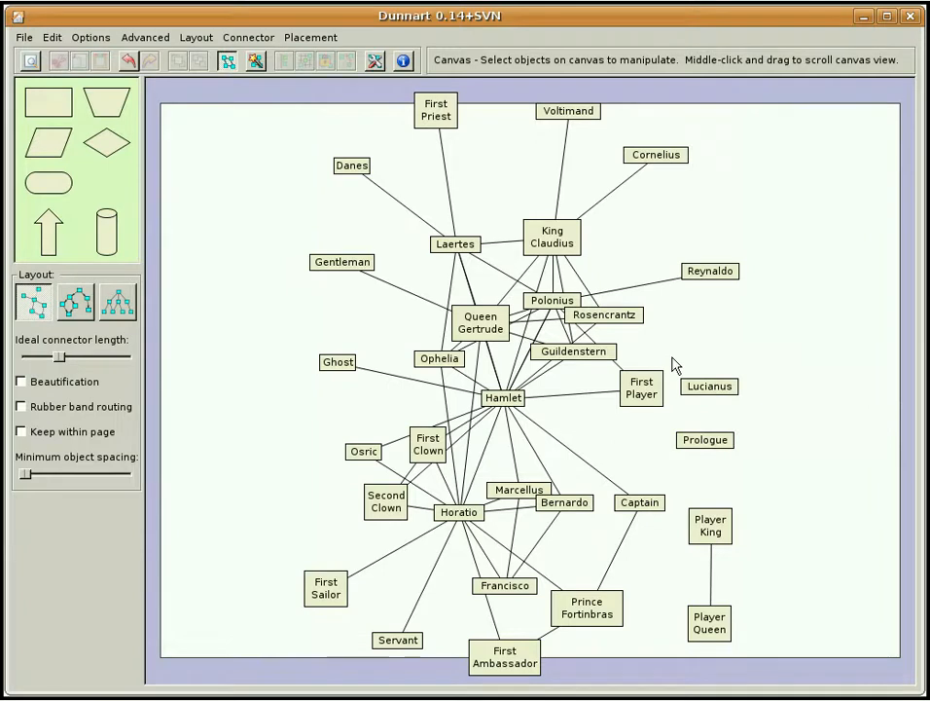
left_click_drag(670, 365, 817, 654)
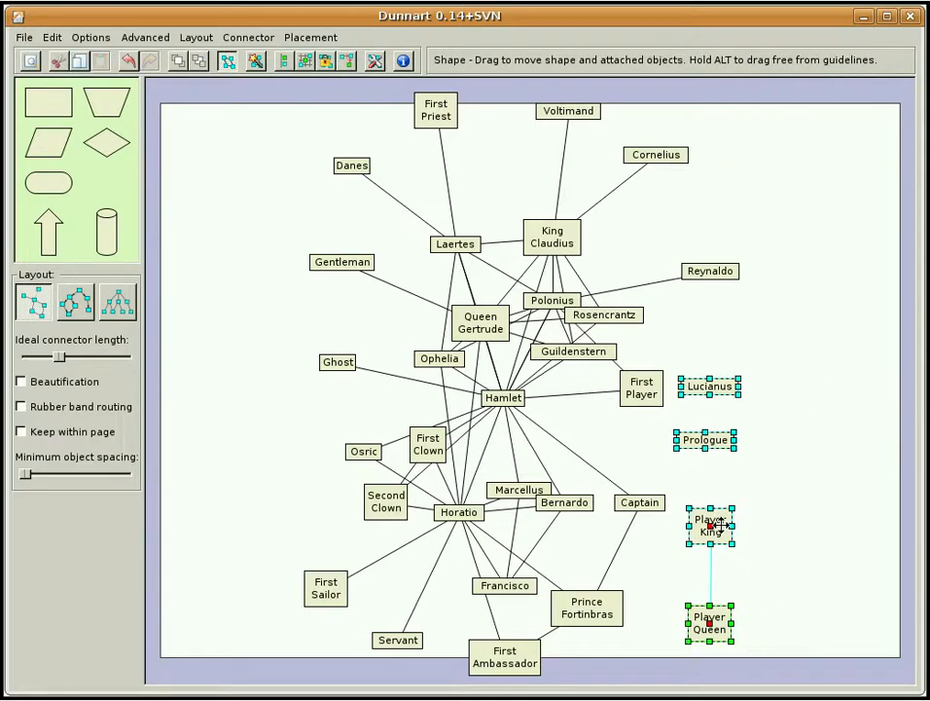
left_click_drag(722, 525, 883, 533)
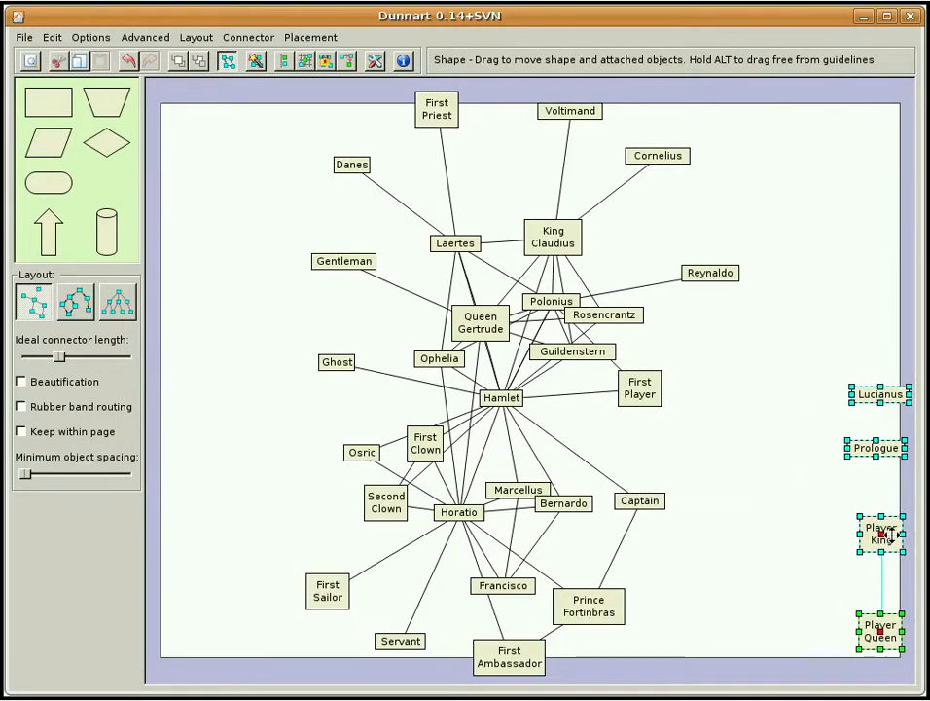
left_click(750, 465)
Nudge the Hamlet shape and constrain the network layout to keep within the page
mouse_move(504, 402)
left_mouse_down()
mouse_move(549, 459)
mouse_move(606, 470)
mouse_move(538, 423)
mouse_move(440, 378)
mouse_move(505, 405)
left_mouse_up()
left_click(352, 388)
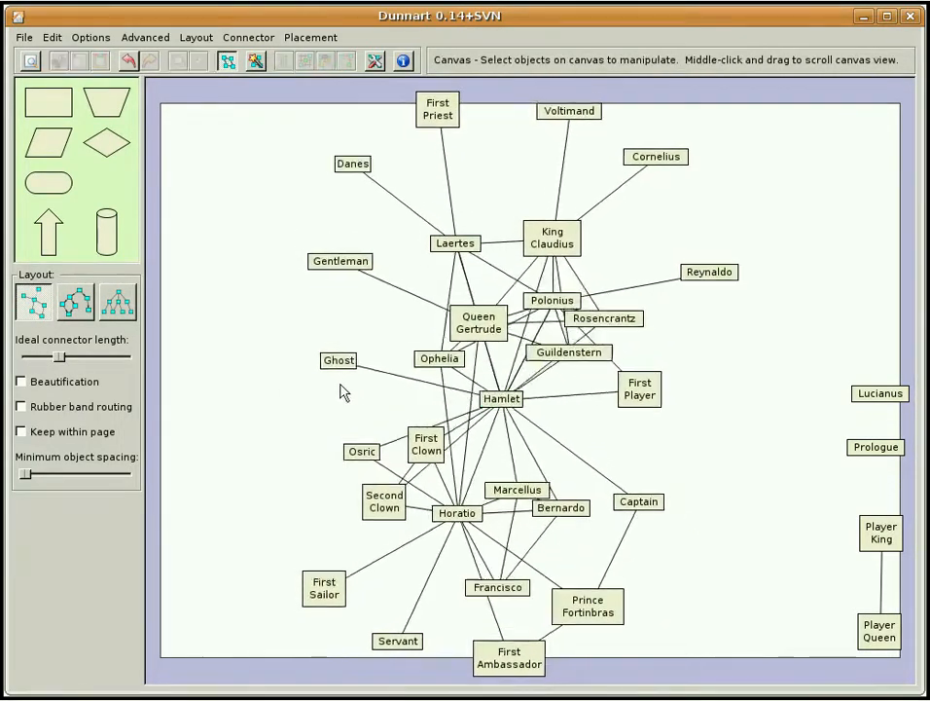
left_click(87, 432)
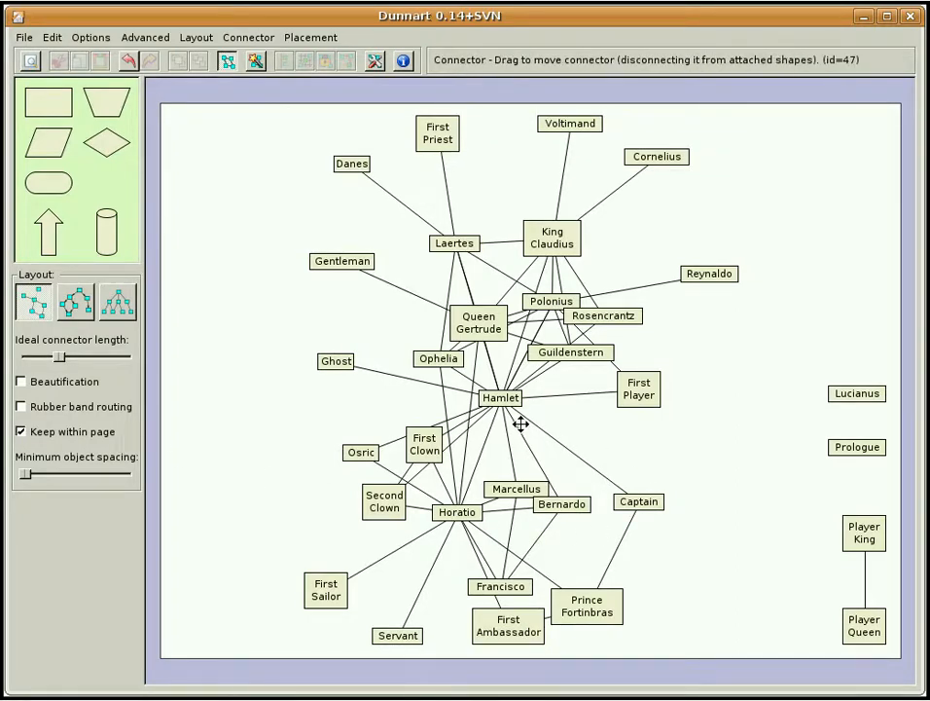
Move Hamlet to the lower right and Queen Gertrude to the upper left of the network, locking both in place
left_click_drag(514, 405, 666, 496)
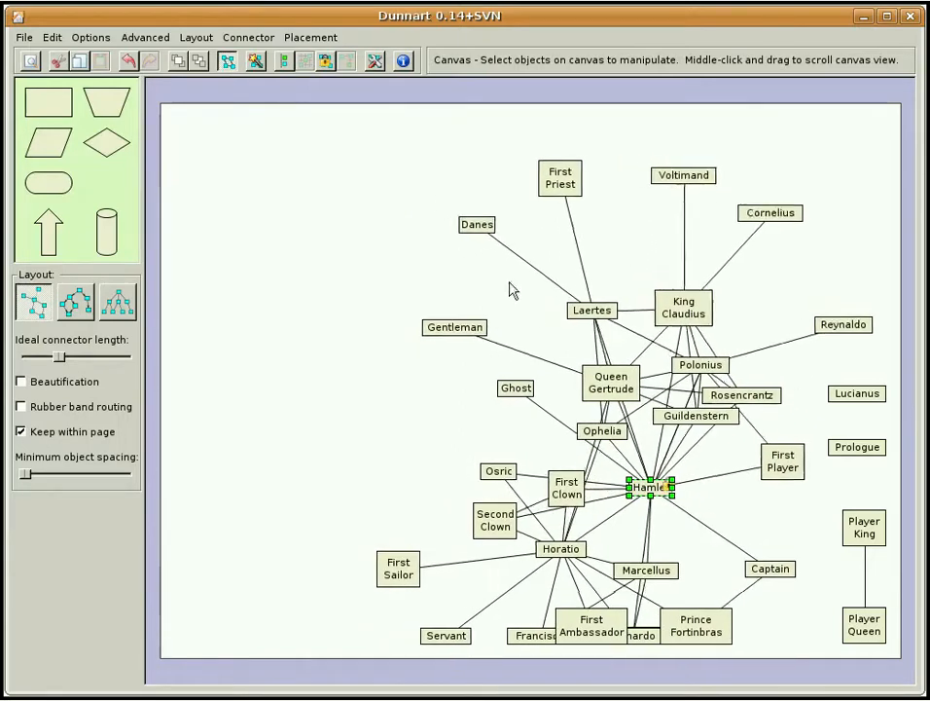
left_click_drag(617, 389, 367, 279)
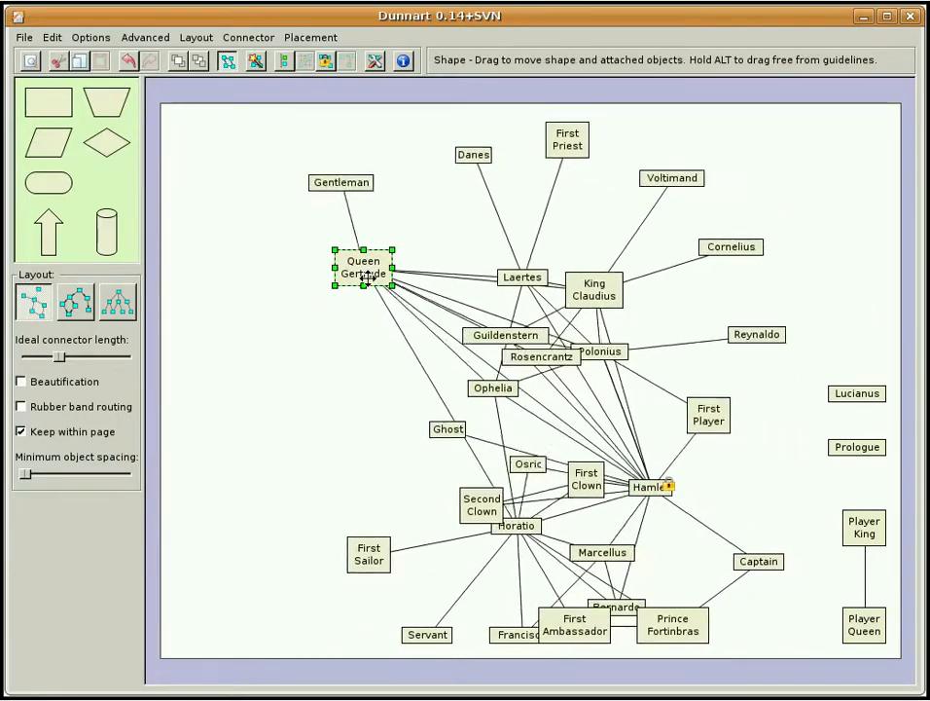
left_click(326, 60)
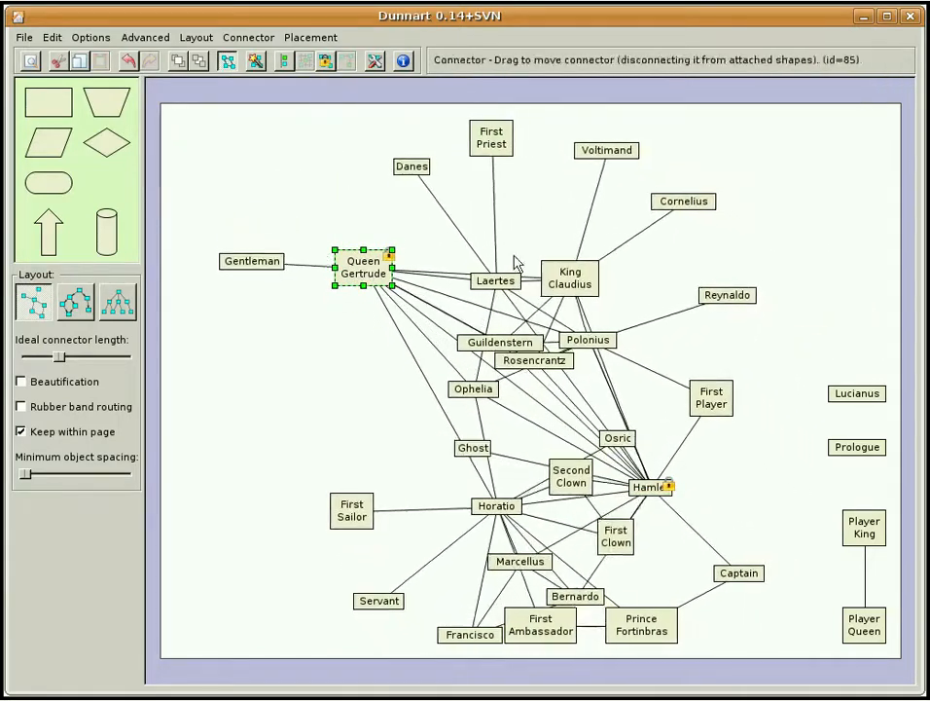
Align King Claudius horizontally with the locked Queen Gertrude shape
left_click(593, 282, "shift")
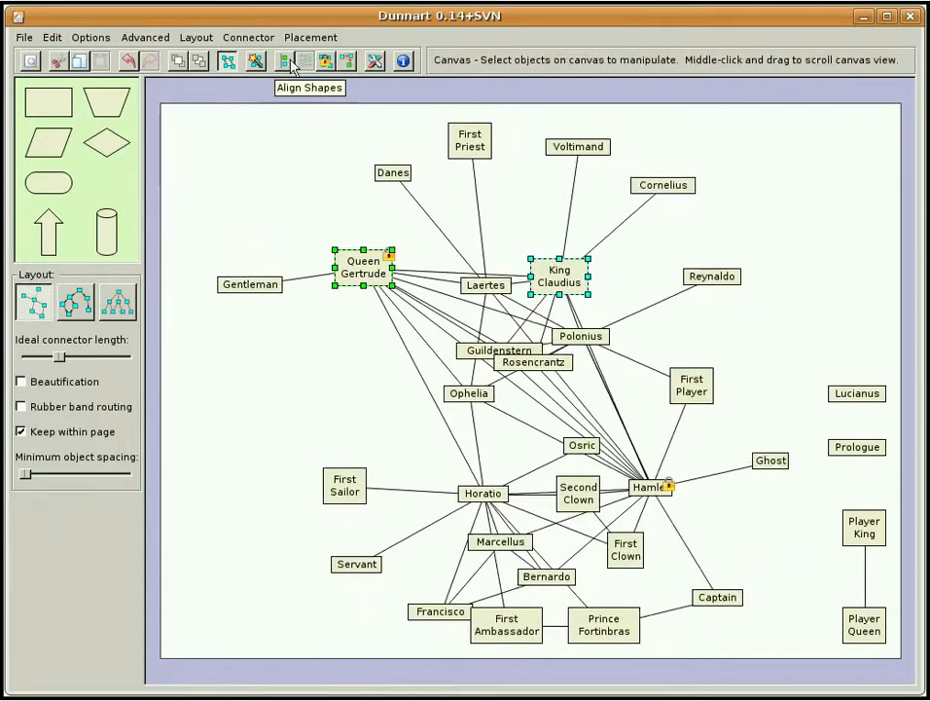
left_click(284, 64)
left_click(183, 263)
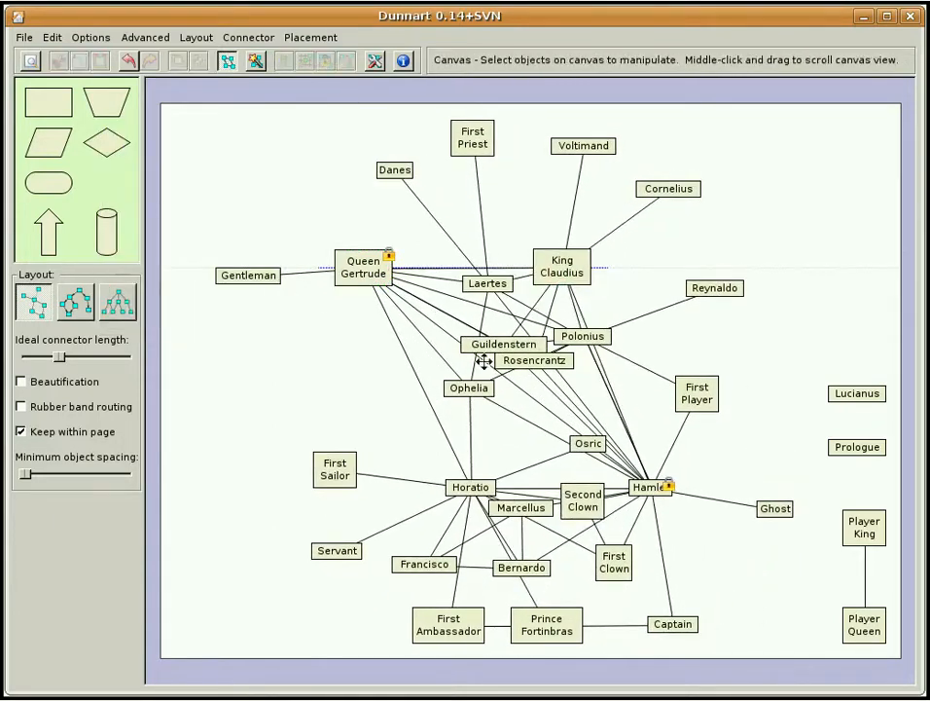
Align King Claudius and Hamlet vertically by their centres
left_click(584, 264)
left_click(659, 480, "shift")
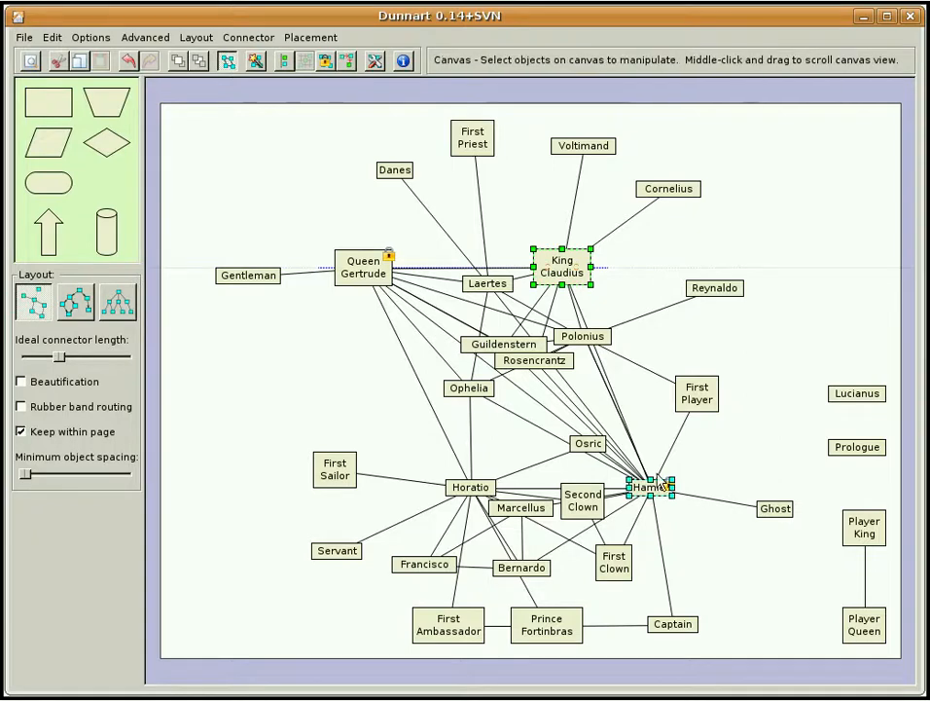
left_click(283, 63)
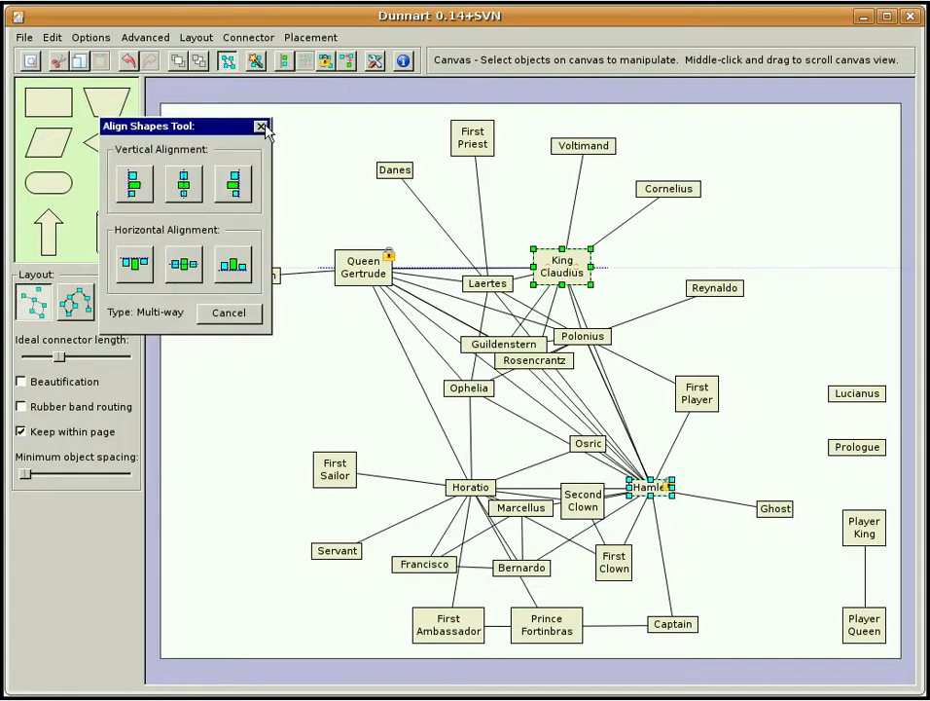
left_click(183, 185)
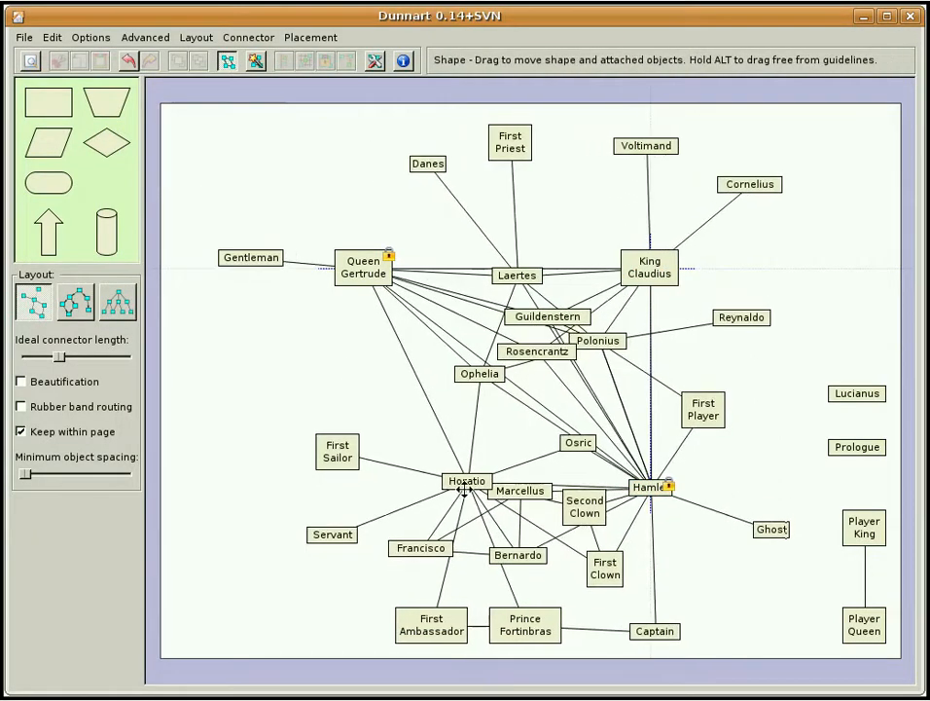
Add a centred vertical alignment guideline through Queen Gertrude and a centred horizontal one through Hamlet
left_click(468, 487)
left_click(358, 265)
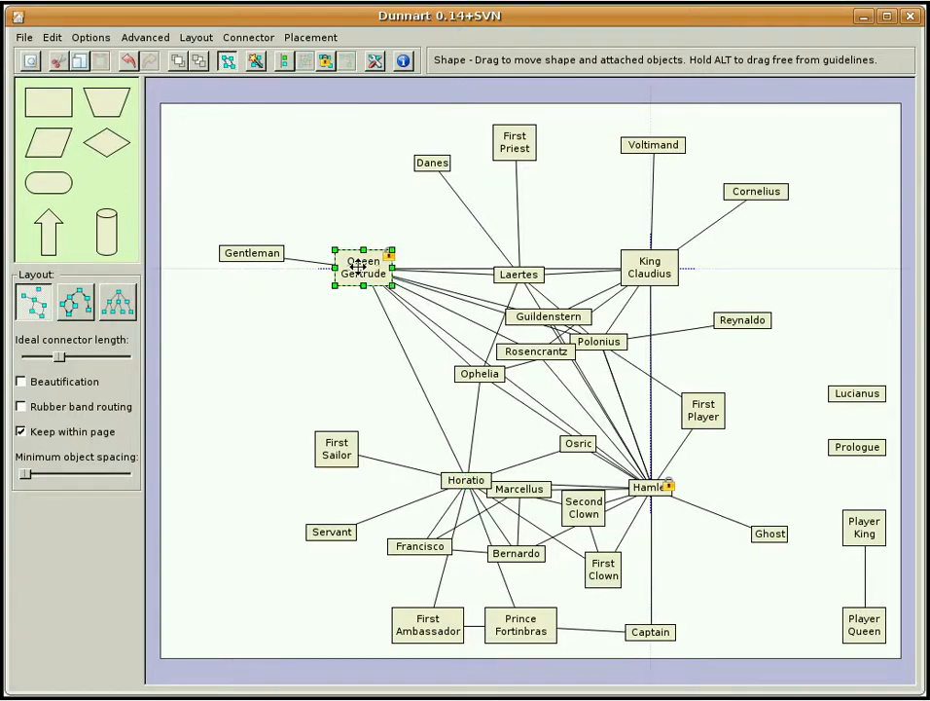
left_click(283, 61)
left_click(183, 183)
left_click(652, 490)
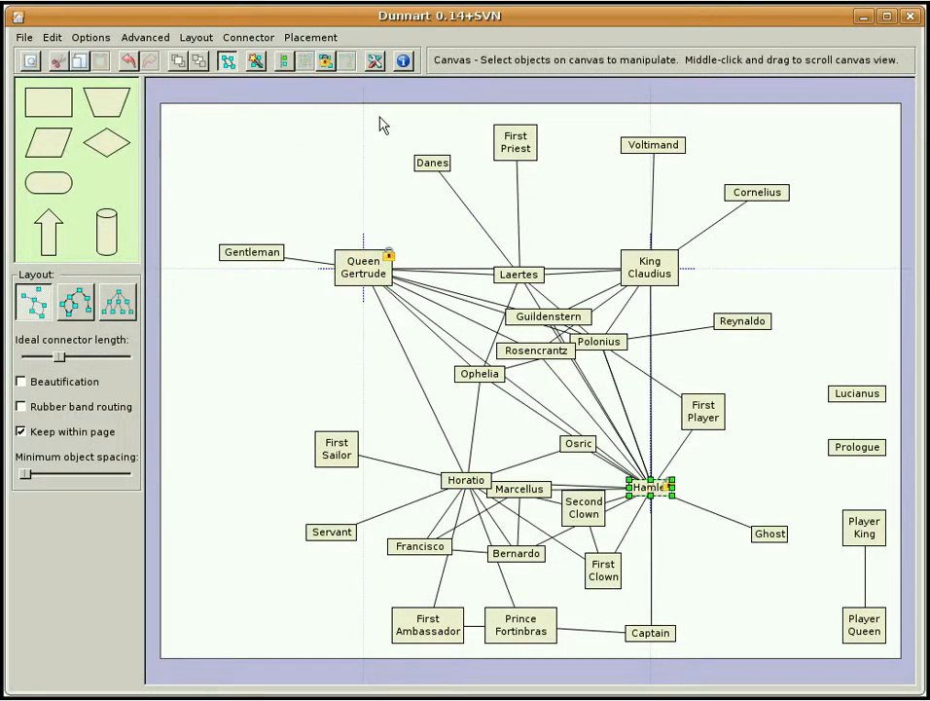
left_click(283, 61)
left_click(183, 263)
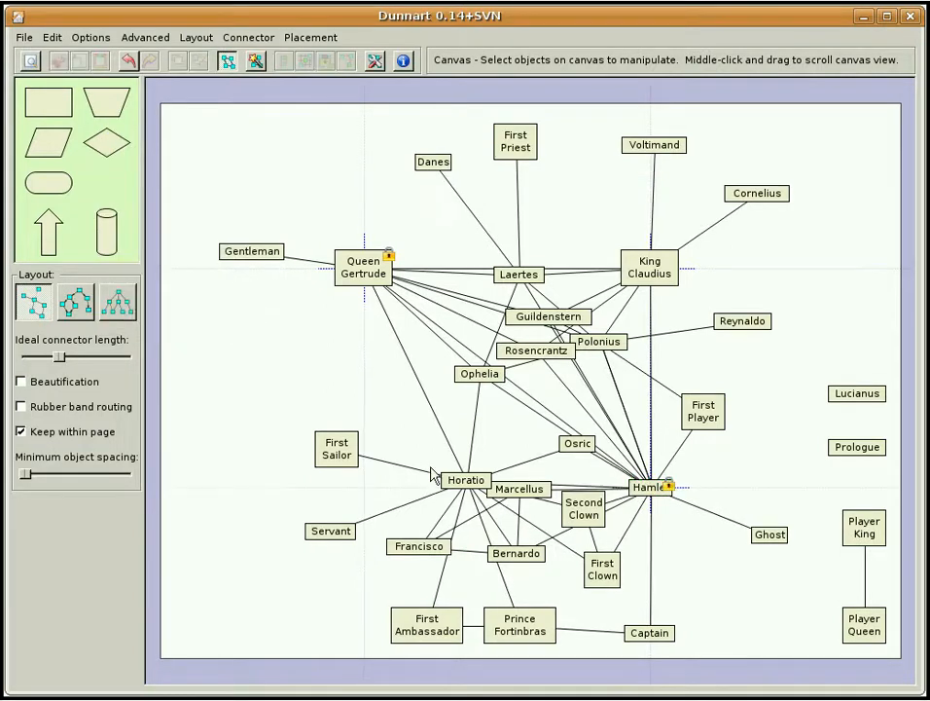
Move Horatio onto the guideline crossing so it aligns with Queen Gertrude vertically and Hamlet horizontally
left_click(469, 484)
left_click_drag(471, 489, 368, 495)
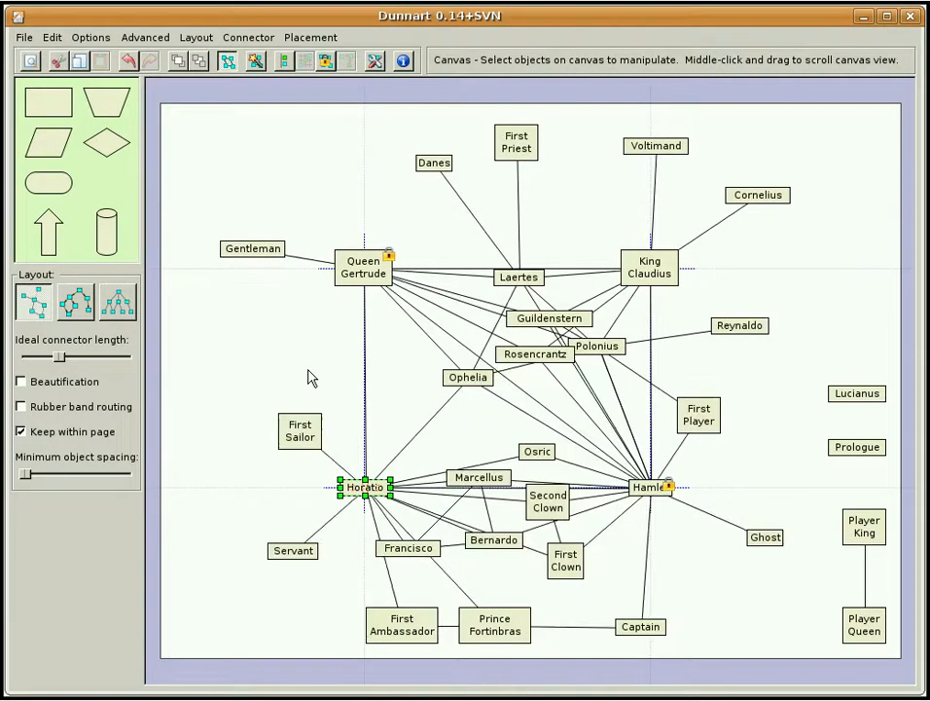
left_click(310, 374)
Widen the aligned rectangle by moving Queen Gertrude up and left and Hamlet down and right
left_click_drag(363, 272, 340, 246)
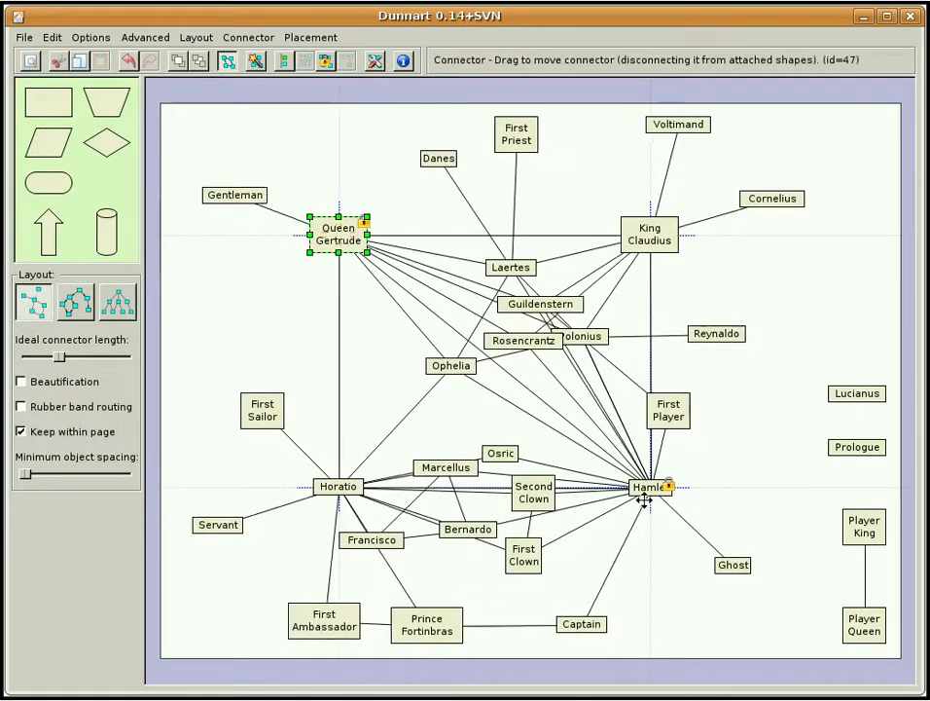
left_click_drag(653, 499, 670, 509)
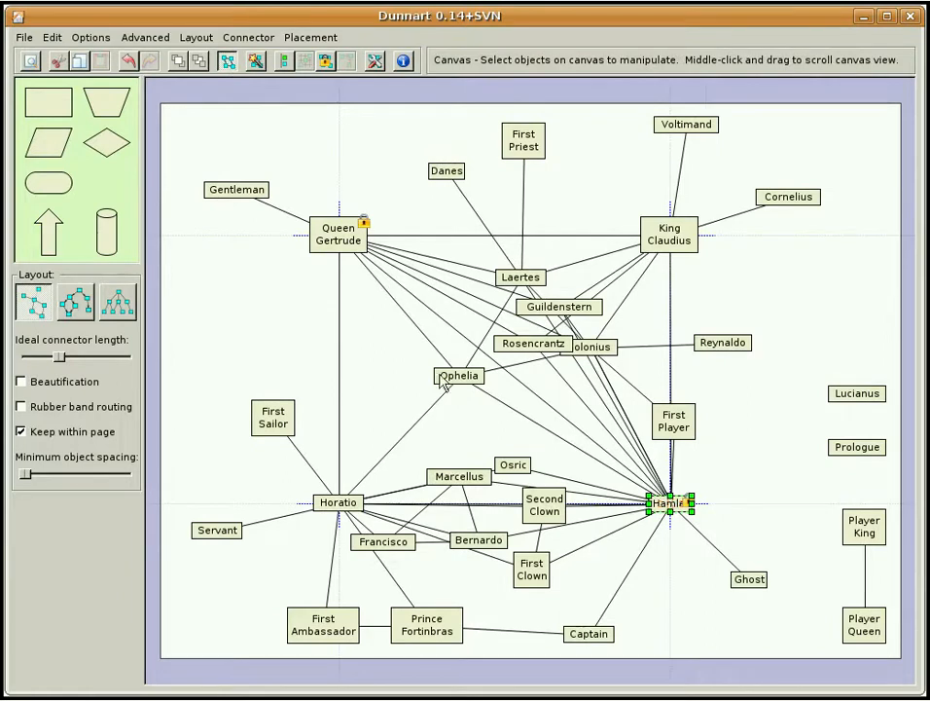
left_click(213, 302)
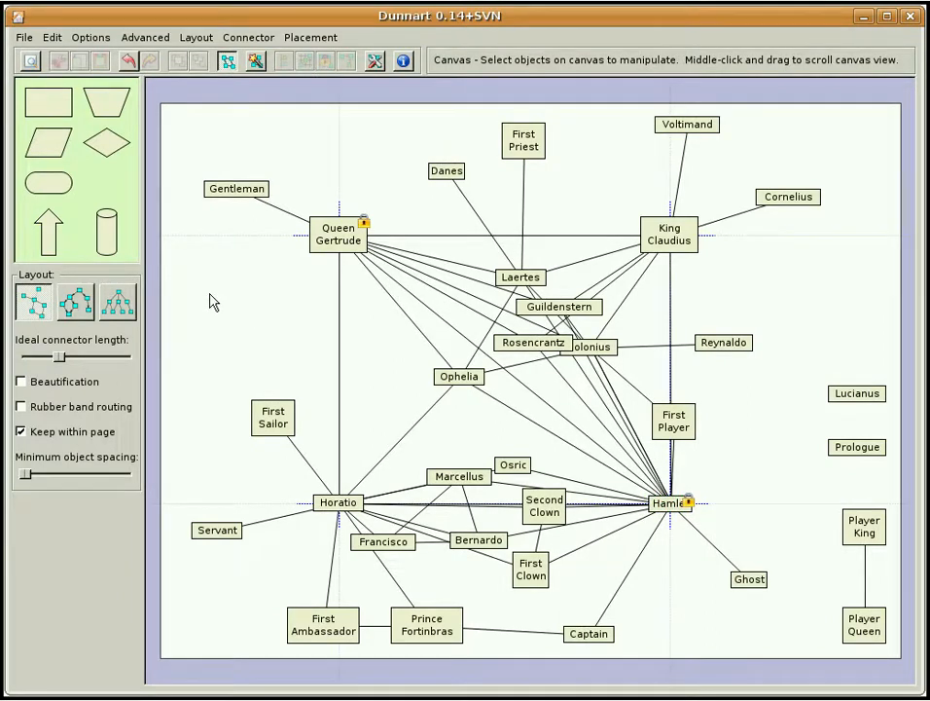
Move Francisco and Bernardo above the line between Horatio and Hamlet
left_click_drag(411, 553, 501, 443)
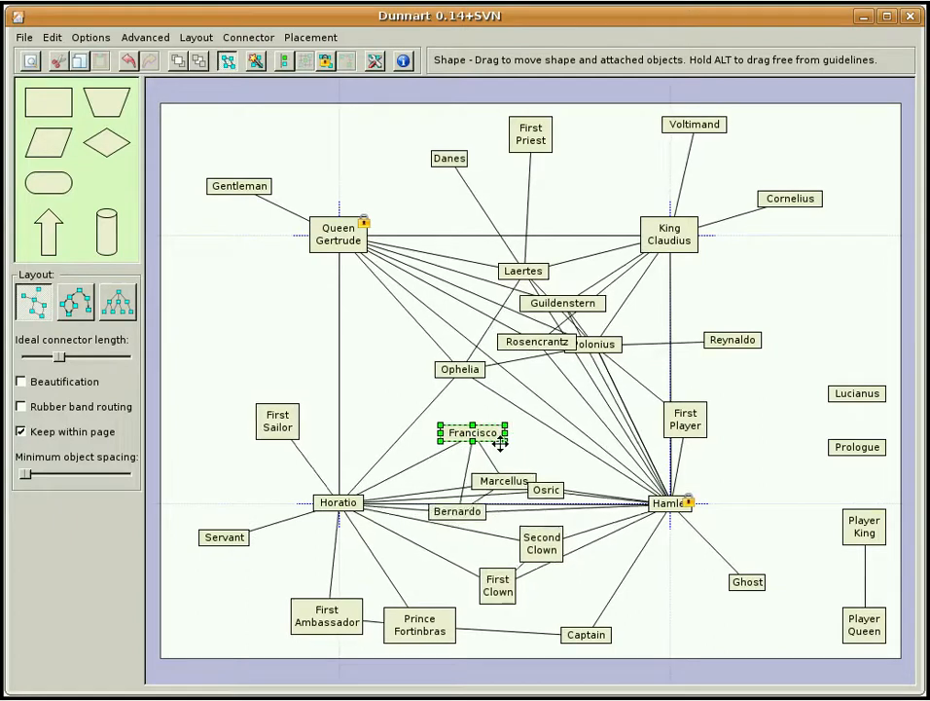
left_click_drag(477, 512, 487, 438)
left_click(383, 377)
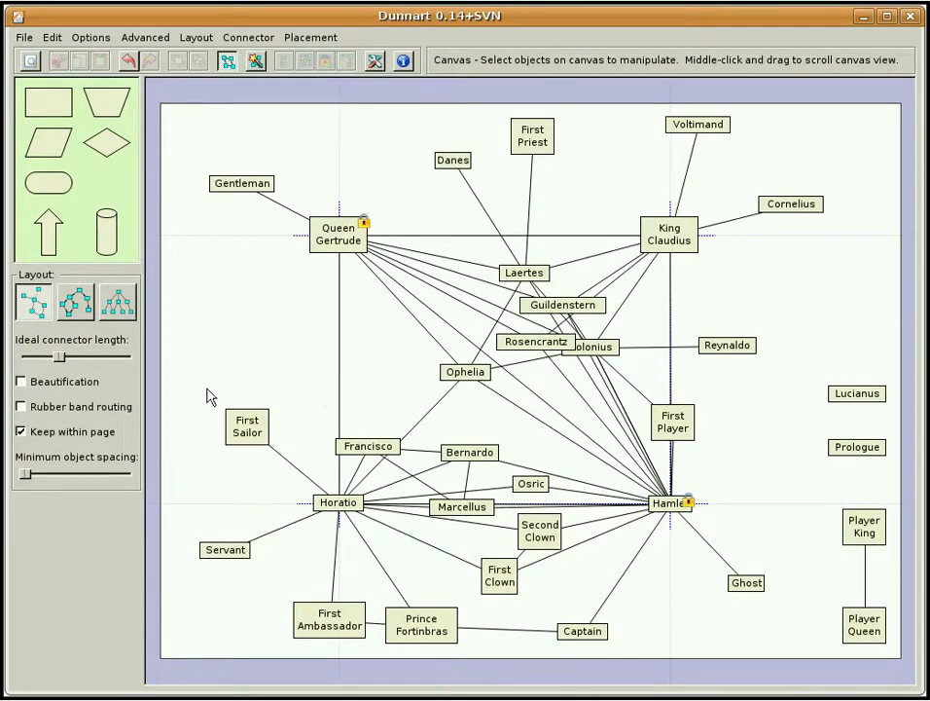
Enable Beautification with slightly larger minimum object spacing, and reposition the shapes around Francisco between Horatio and Hamlet
left_click(82, 385)
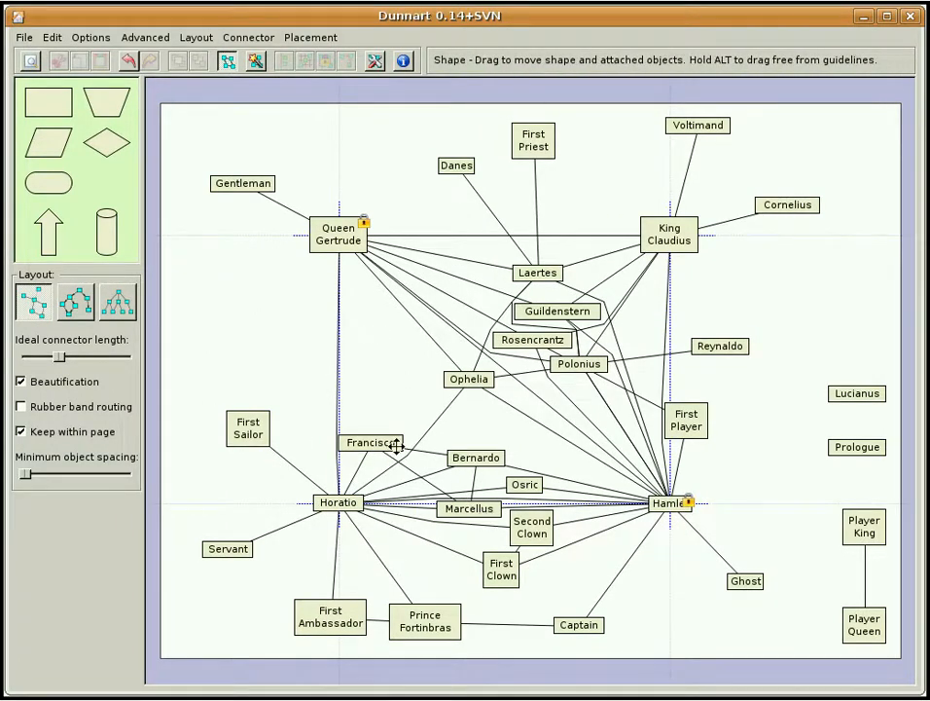
left_click_drag(396, 445, 432, 480)
left_click_drag(490, 521, 455, 452)
left_click(383, 387)
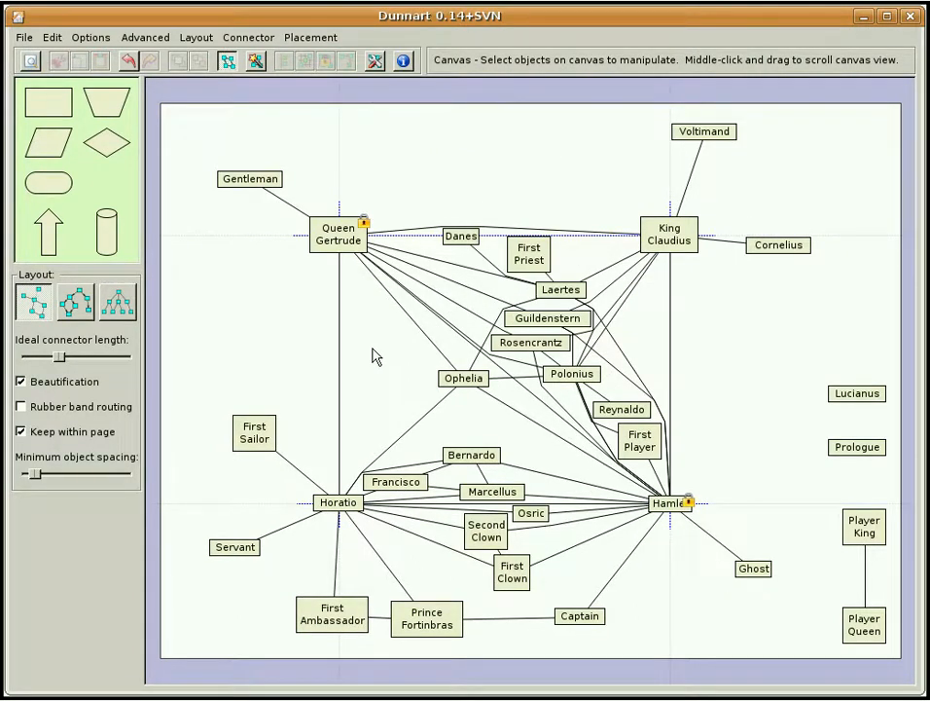
Reposition Queen Gertrude and Hamlet farther apart diagonally to enlarge the rectangle around the beautified network
mouse_move(360, 247)
left_mouse_down()
mouse_move(379, 260)
mouse_move(347, 227)
mouse_move(356, 240)
left_mouse_up()
left_click(300, 277)
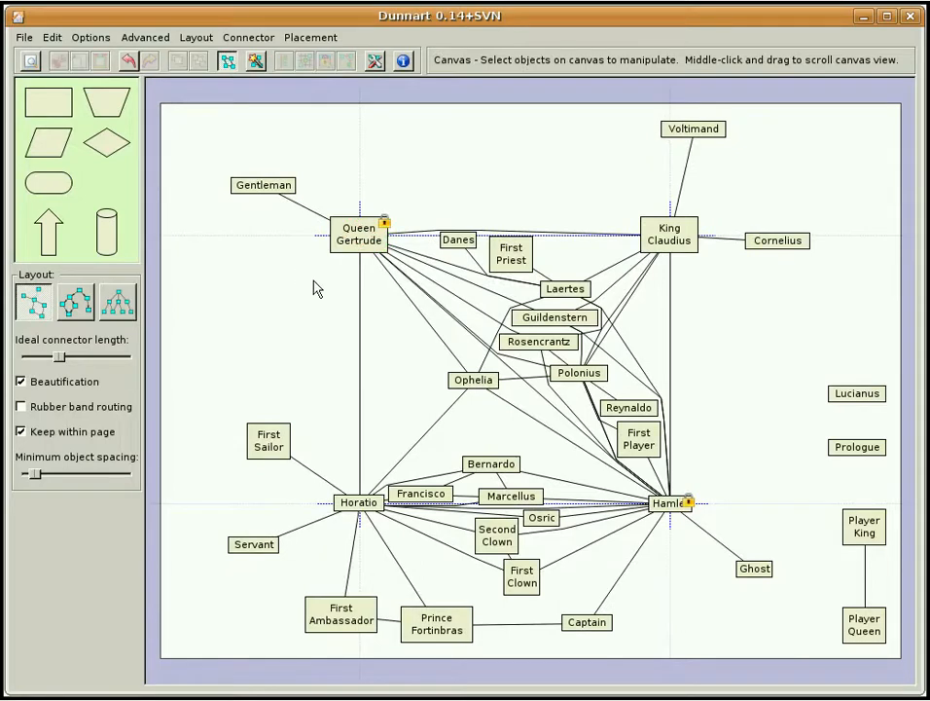
left_click_drag(684, 512, 712, 538)
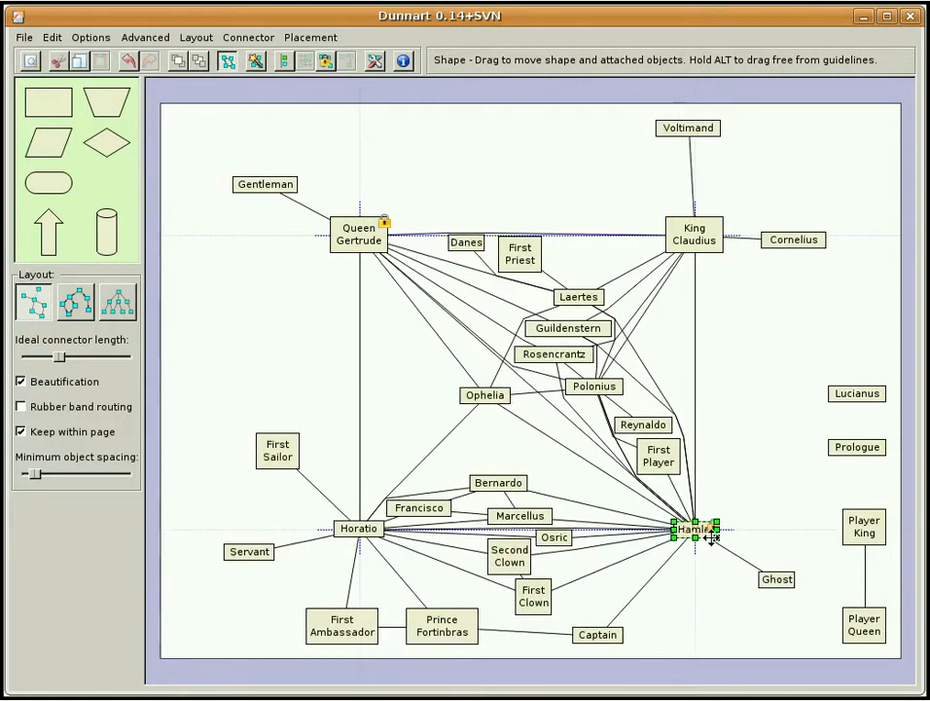
left_click_drag(366, 245, 317, 214)
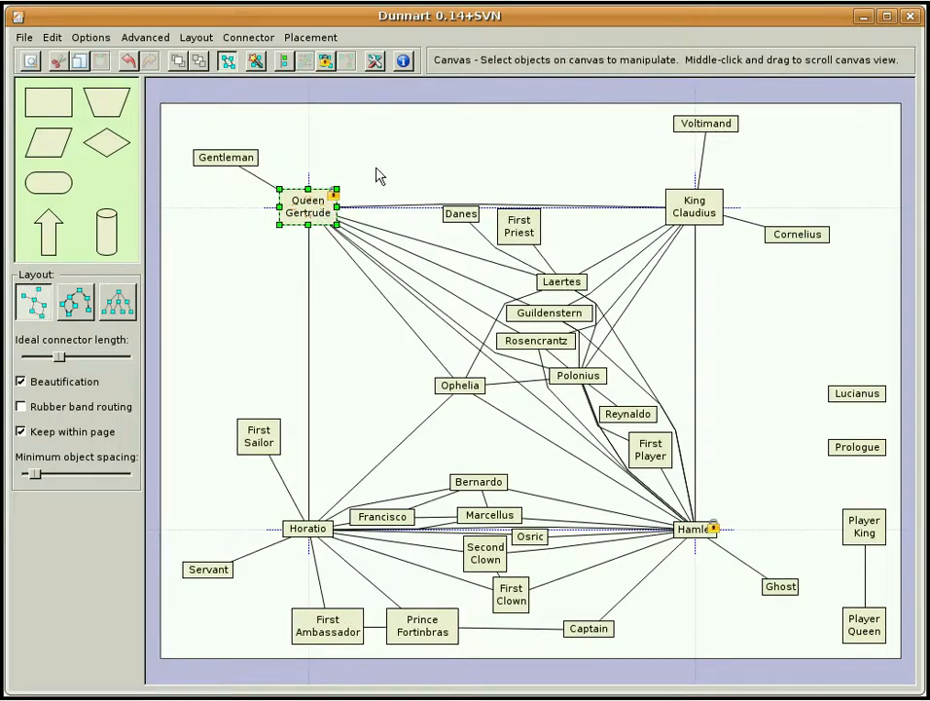
left_click(418, 197)
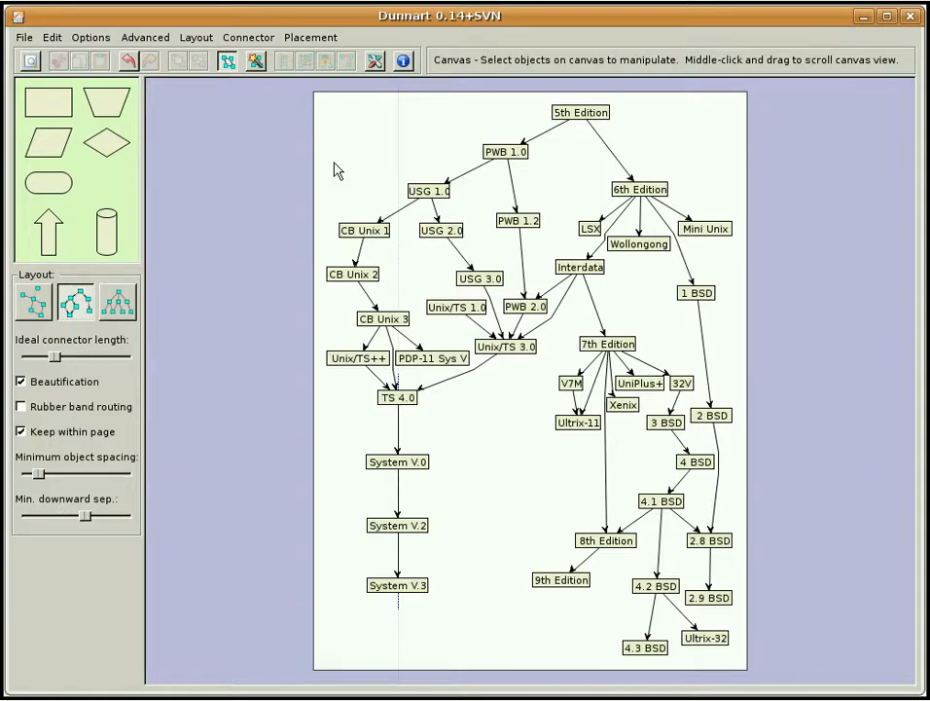
In the Unix history diagram, try to align PWB 1.0 and USG 1.0 horizontally, and delete that alignment guideline
left_click_drag(377, 128, 559, 225)
left_click(283, 61)
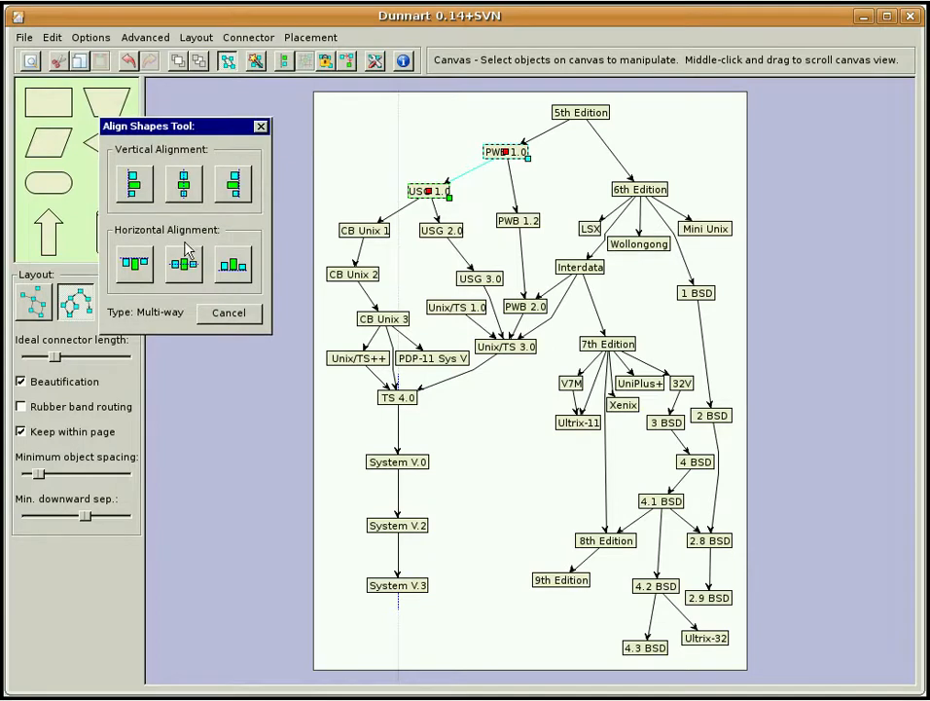
left_click(188, 263)
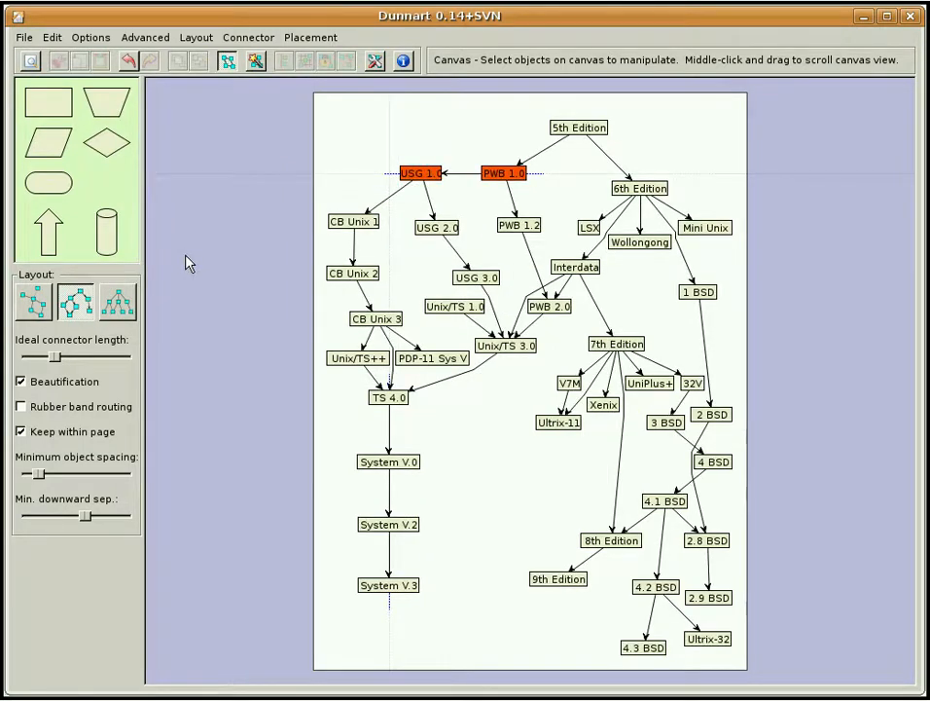
left_click(326, 181)
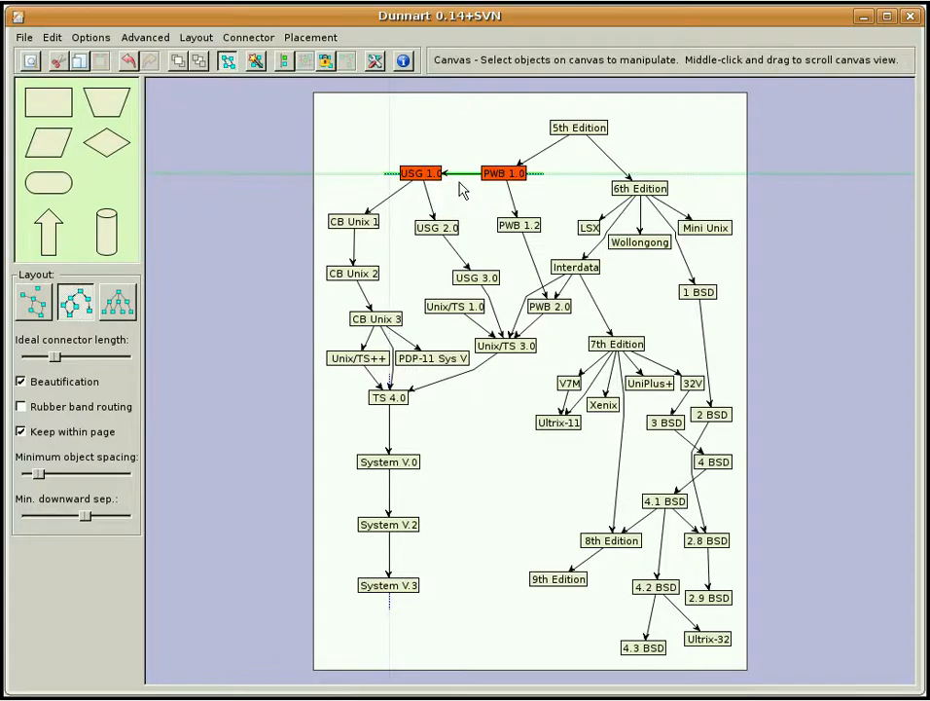
key("Delete")
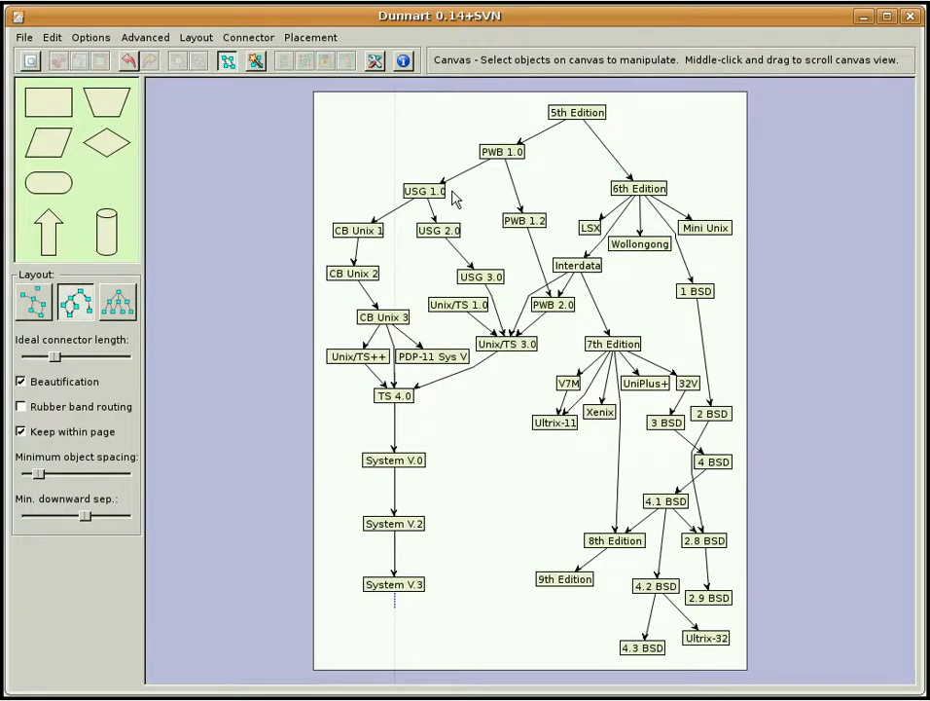
Switch the Unix history diagram to the layered layout
left_click(122, 306)
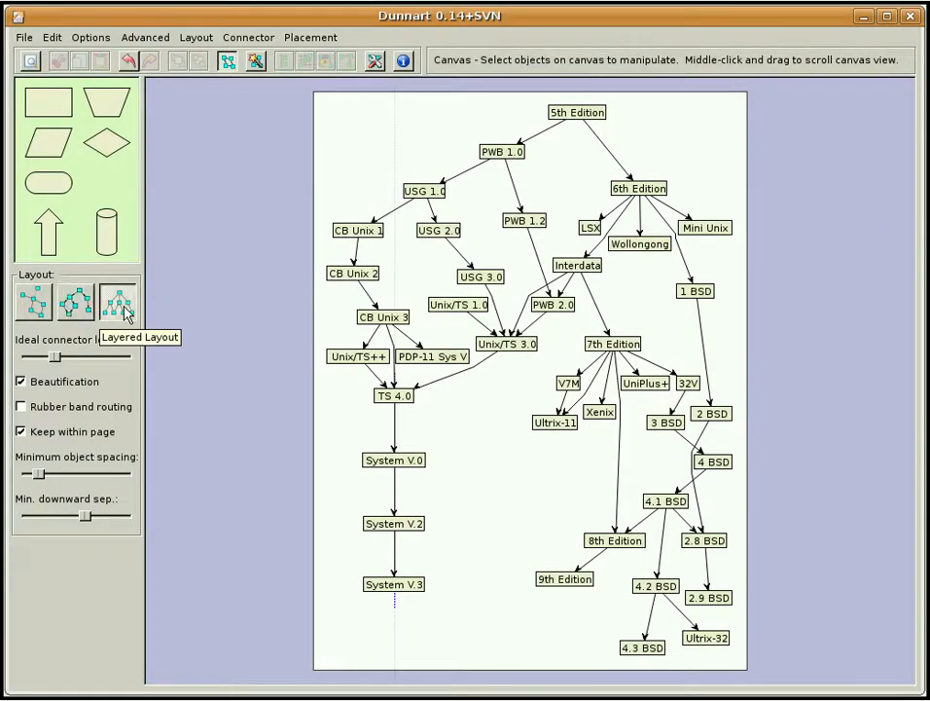